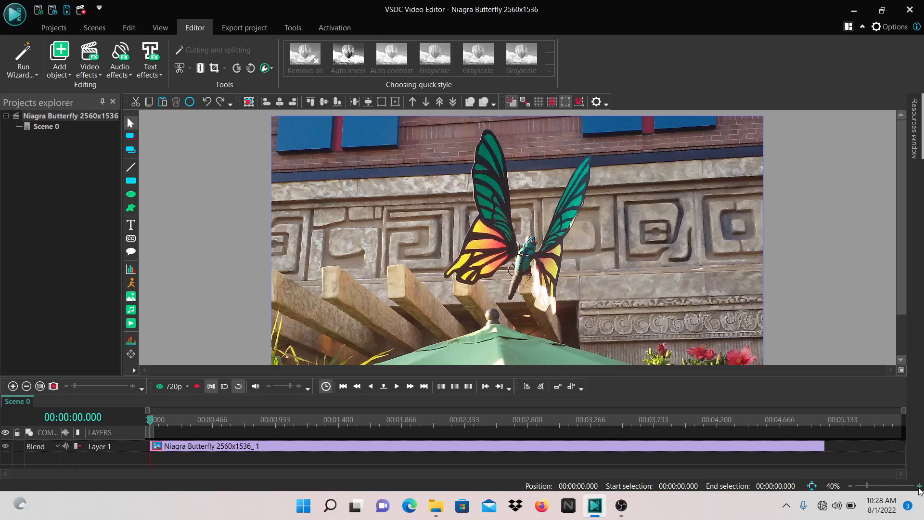
Step: Add a free shape object from the cursor position on a new layer above the butterfly image
{"action": "left_click", "coordinate": [919, 486]}
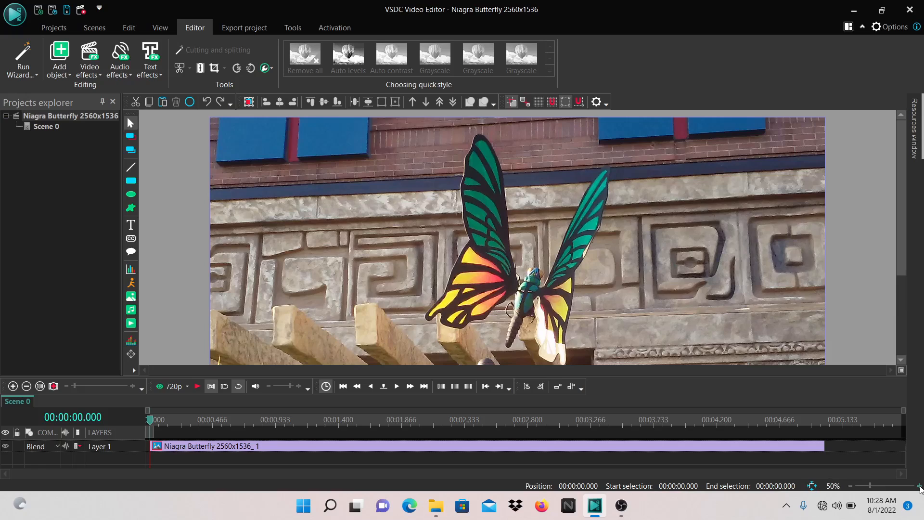
{"action": "left_click", "coordinate": [132, 210]}
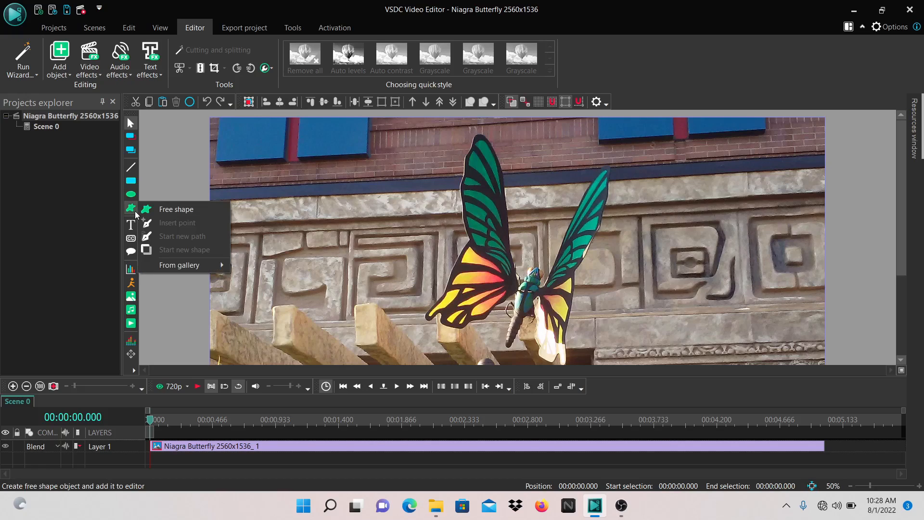
{"action": "left_click", "coordinate": [162, 212]}
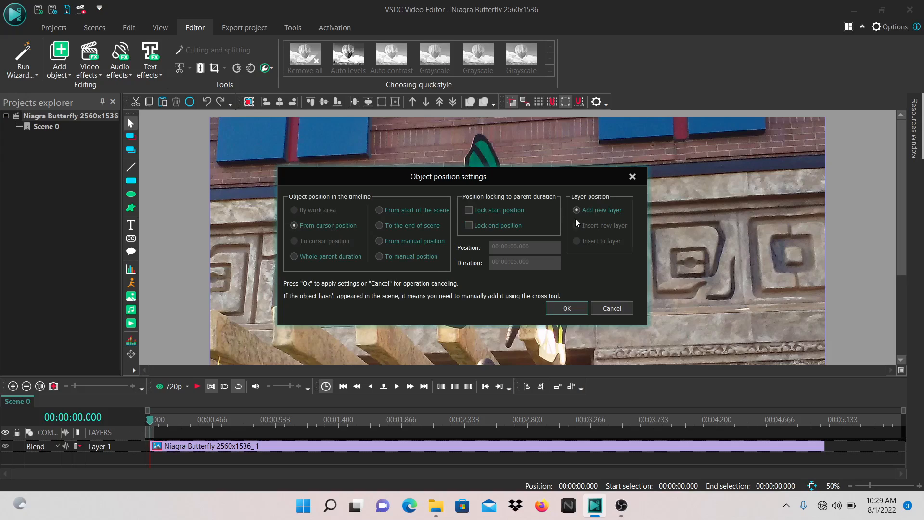
{"action": "left_click", "coordinate": [566, 308]}
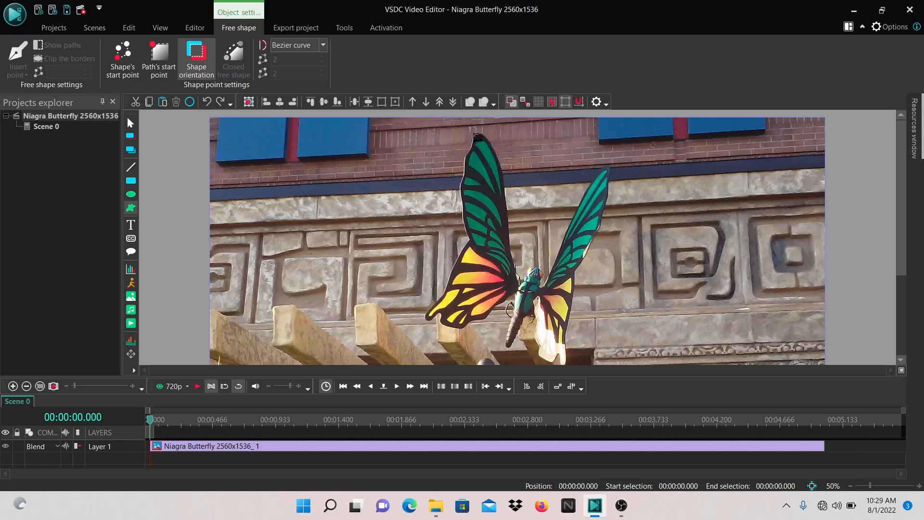
Step: Trace the outer edge of the butterfly's upper-left wing with shape points, from its tip down to the notch above the lower wing
{"action": "left_click", "coordinate": [478, 138]}
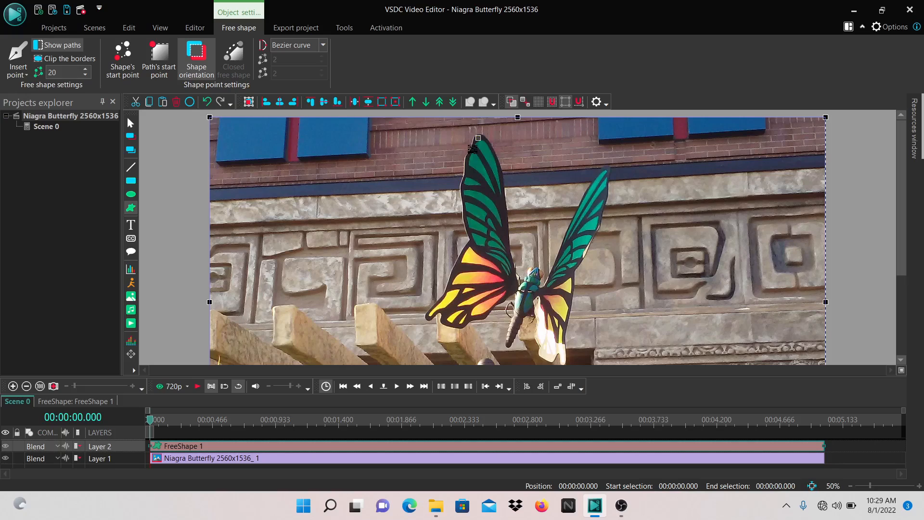
{"action": "left_click", "coordinate": [473, 149]}
{"action": "left_click", "coordinate": [466, 158]}
{"action": "left_click", "coordinate": [466, 172]}
{"action": "left_click", "coordinate": [462, 187]}
{"action": "left_click", "coordinate": [464, 207]}
{"action": "left_click", "coordinate": [465, 219]}
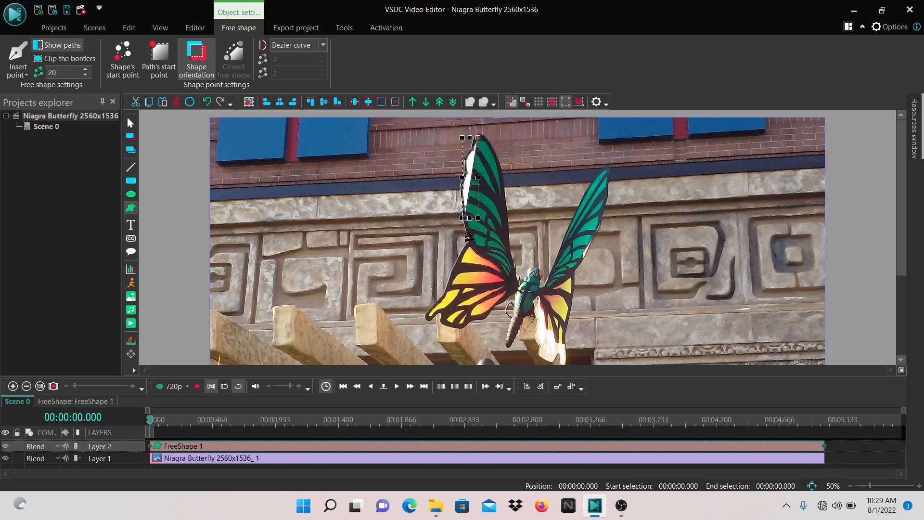
{"action": "left_click", "coordinate": [470, 237]}
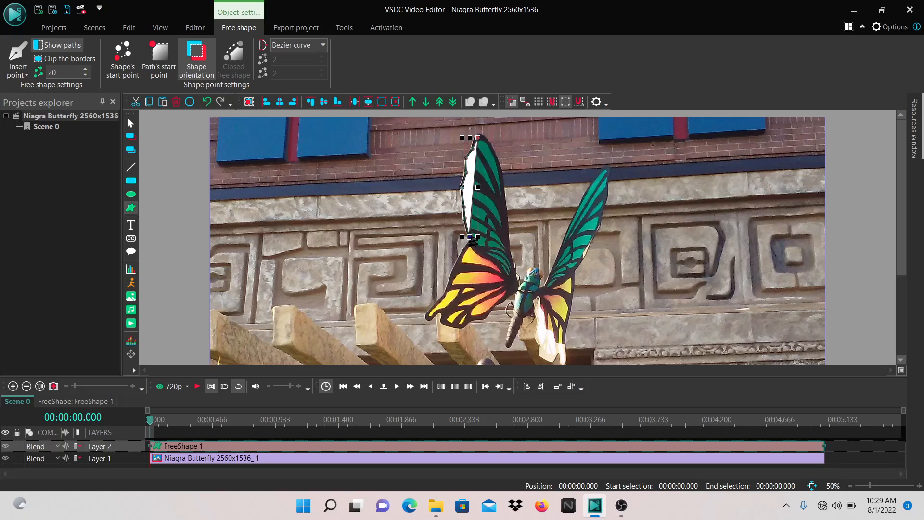
Step: Continue the free shape outline around the outer and bottom edges of the lower-left wing up to the butterfly's body
{"action": "left_click", "coordinate": [465, 251]}
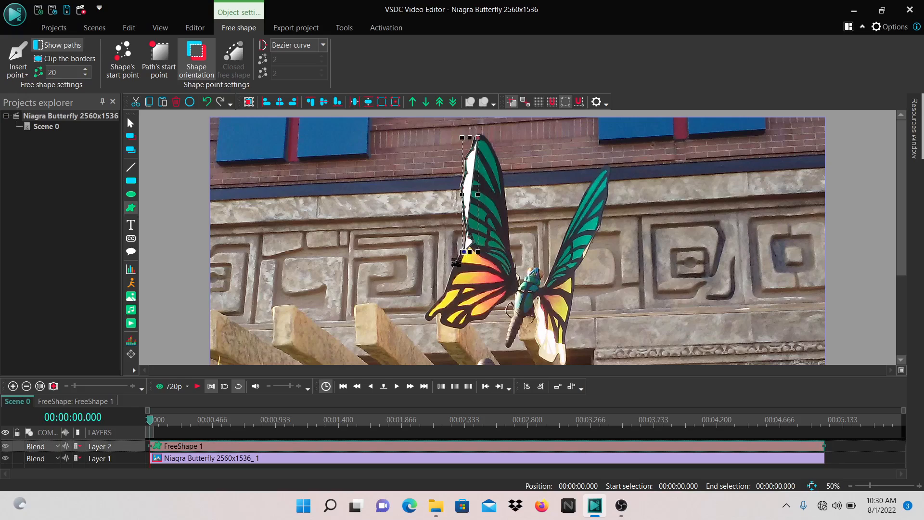
{"action": "left_click", "coordinate": [455, 269]}
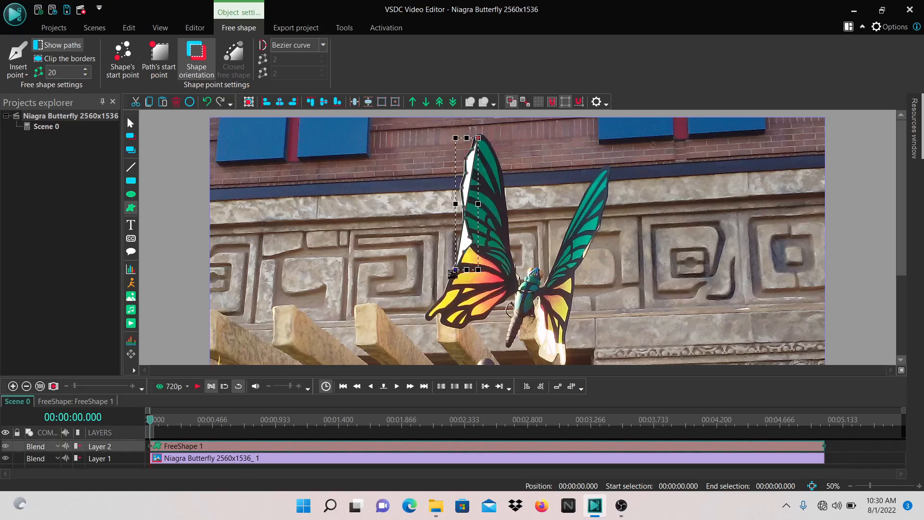
{"action": "left_click", "coordinate": [448, 287]}
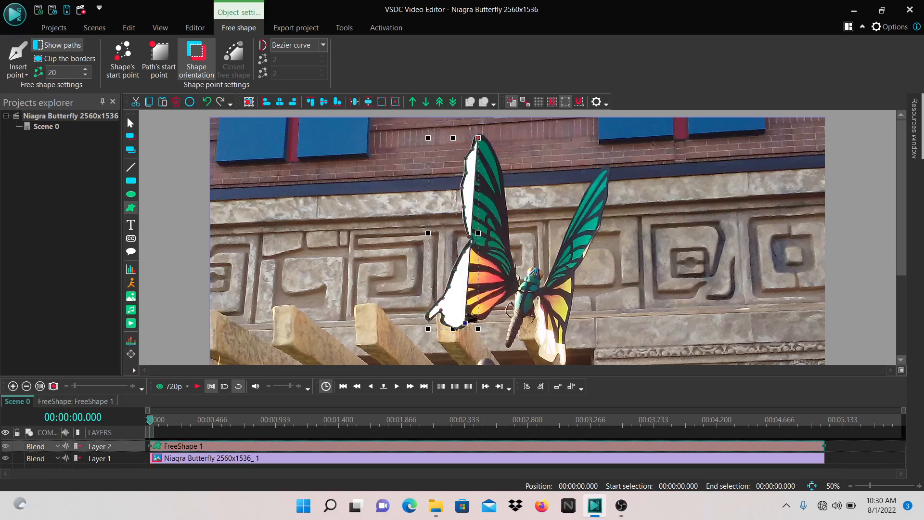
{"action": "left_click", "coordinate": [473, 319]}
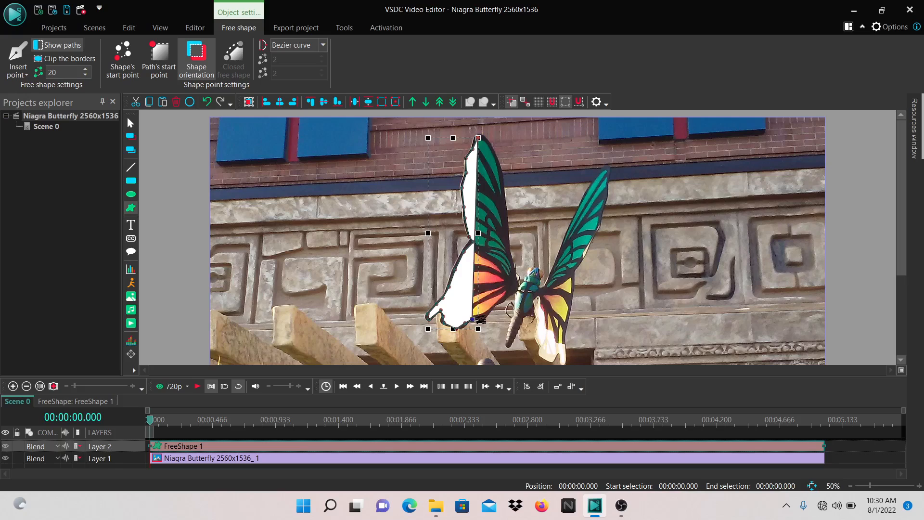
{"action": "scroll", "coordinate": [484, 317], "scroll_direction": "up", "scroll_amount": 4}
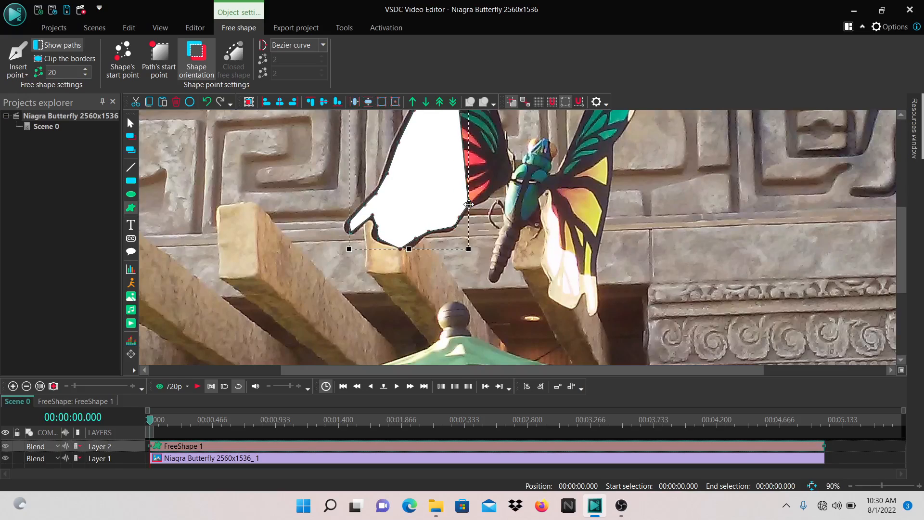
{"action": "left_click", "coordinate": [495, 189]}
Step: Extend the free shape outline down around the butterfly's tail and back up along the body's right side
{"action": "left_click_drag", "start_coordinate": [502, 184], "coordinate": [505, 227]}
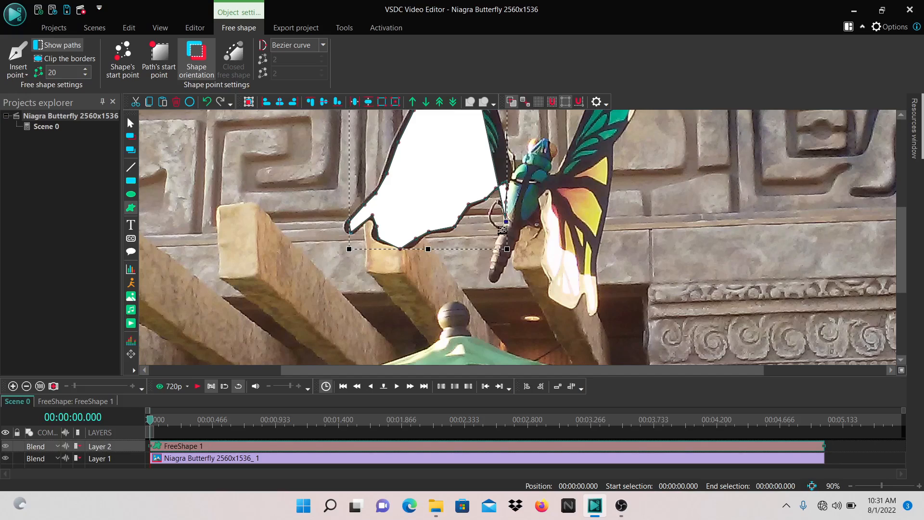
{"action": "left_click_drag", "start_coordinate": [502, 230], "coordinate": [533, 223]}
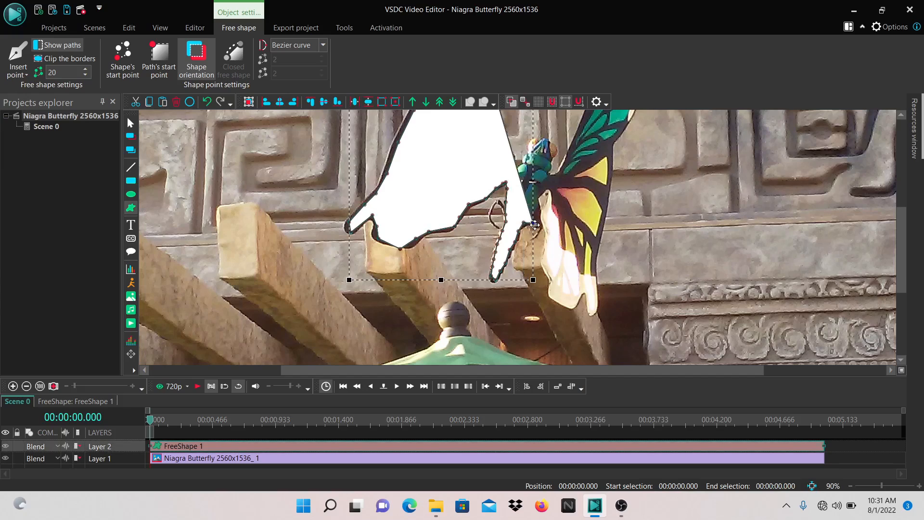
{"action": "left_click", "coordinate": [534, 224]}
{"action": "left_click", "coordinate": [541, 227]}
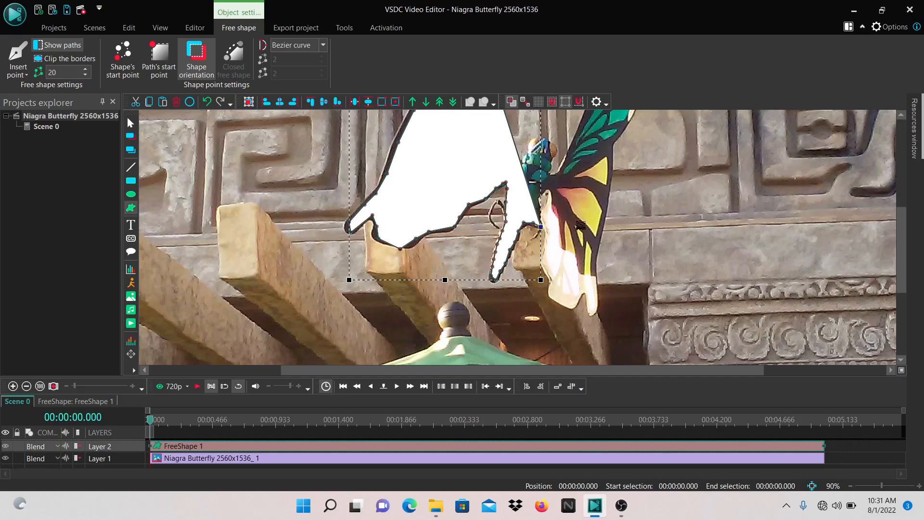
Step: Trace the dark and yellow parts of the lower-right wing with shape points, ending on its outer edge
{"action": "left_click", "coordinate": [562, 243]}
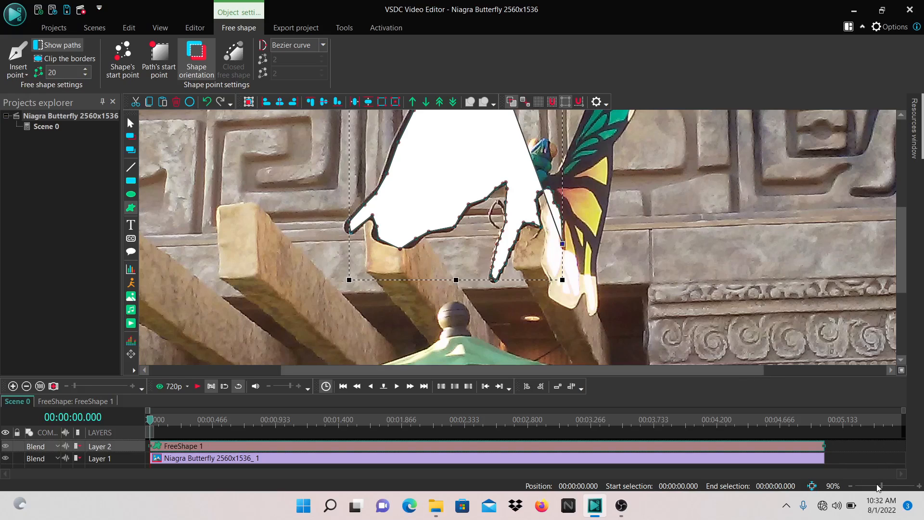
{"action": "left_click", "coordinate": [919, 486]}
{"action": "left_click", "coordinate": [919, 486]}
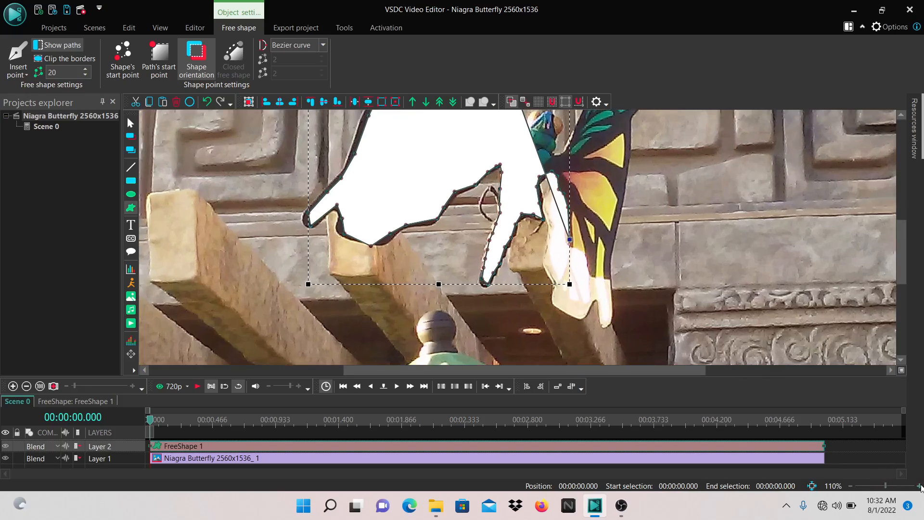
{"action": "left_click", "coordinate": [920, 486]}
{"action": "left_click", "coordinate": [920, 486]}
{"action": "left_click", "coordinate": [919, 486]}
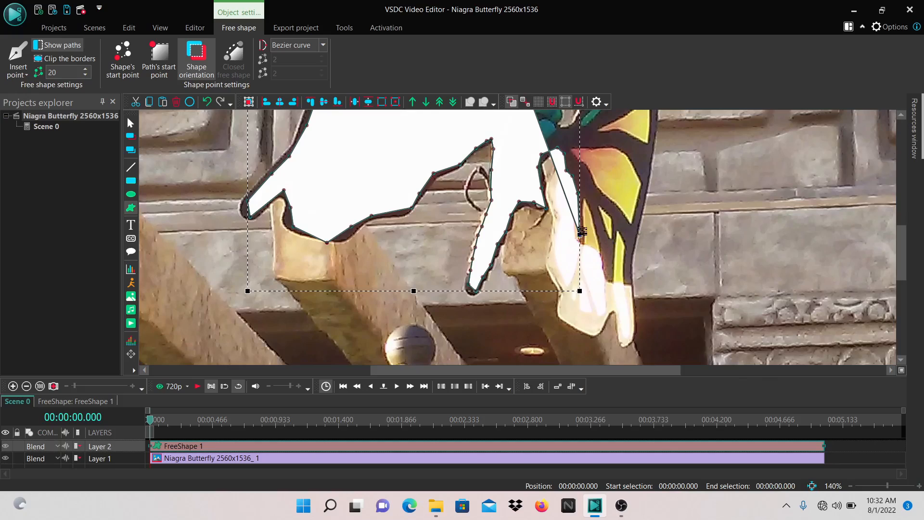
{"action": "left_click_drag", "start_coordinate": [582, 232], "coordinate": [655, 141]}
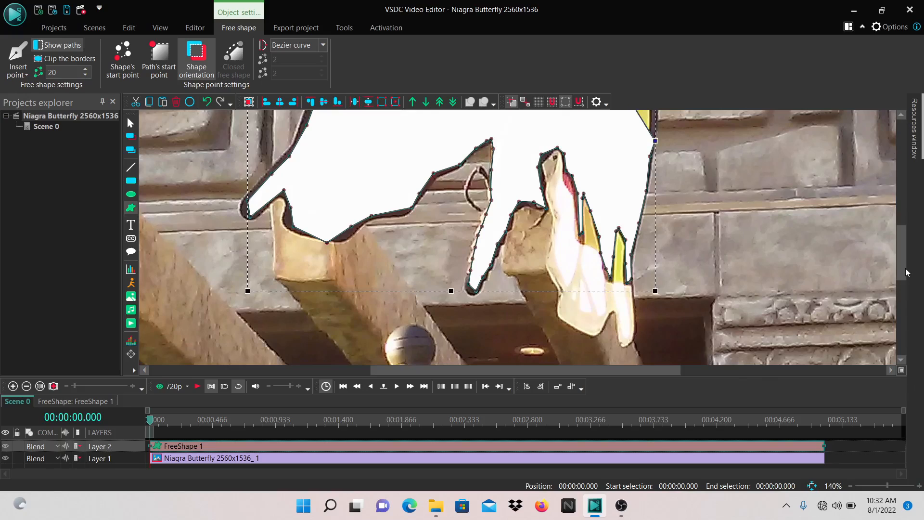
Step: Continue the outline up the outer edge of the upper-right wing to its tip
{"action": "left_click_drag", "start_coordinate": [900, 270], "coordinate": [901, 218]}
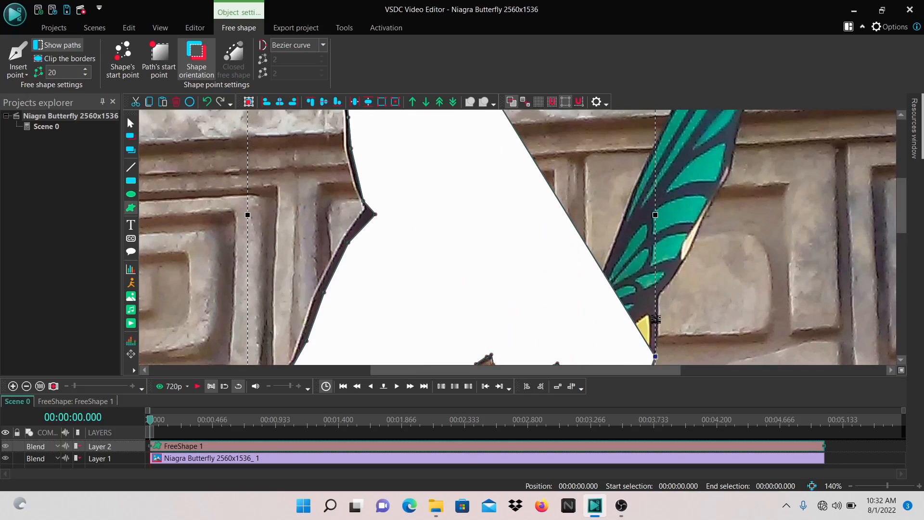
{"action": "left_click", "coordinate": [656, 318]}
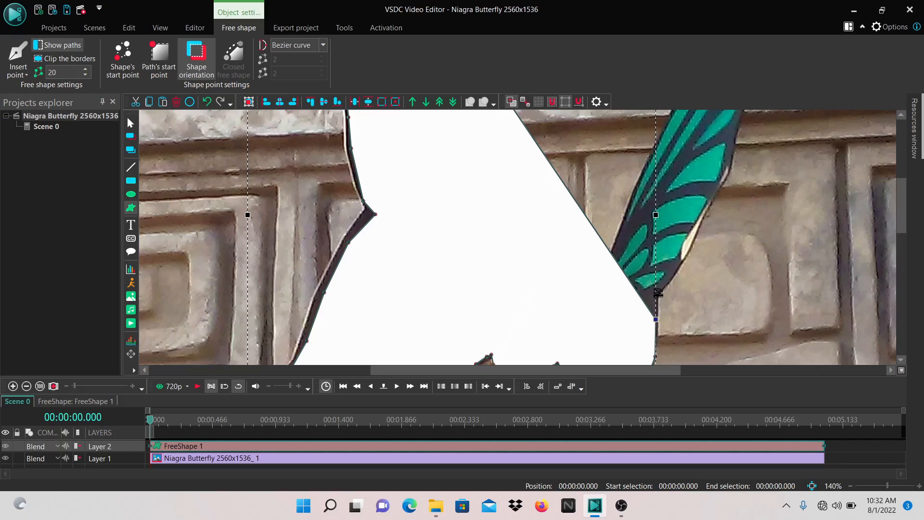
{"action": "left_click_drag", "start_coordinate": [656, 318], "coordinate": [685, 261]}
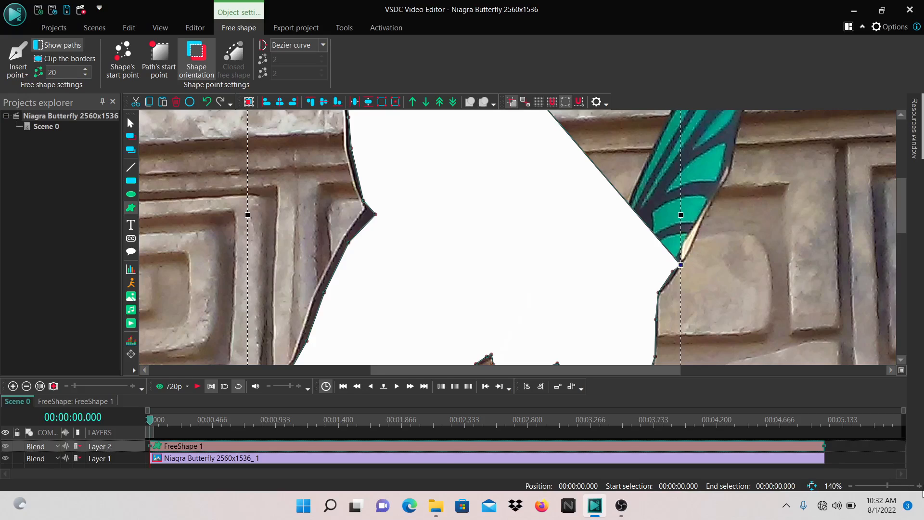
{"action": "left_click", "coordinate": [919, 486]}
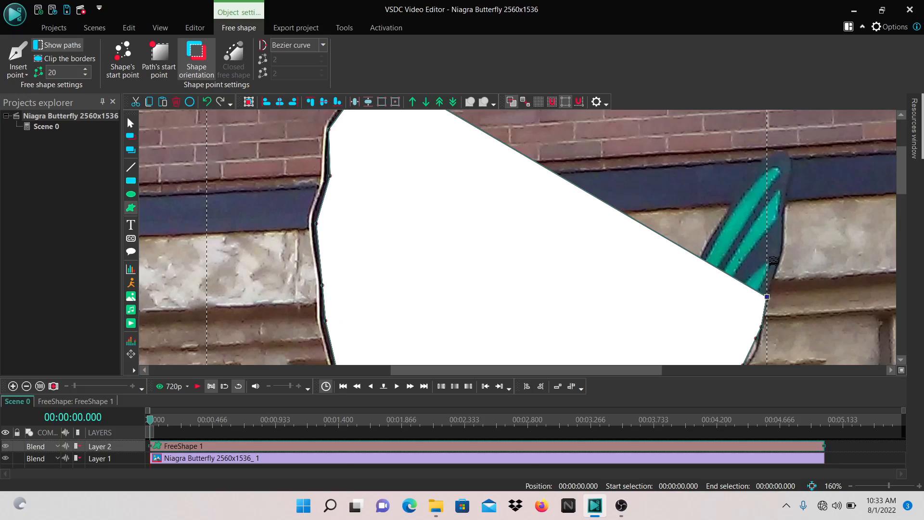
{"action": "left_click_drag", "start_coordinate": [780, 254], "coordinate": [787, 218]}
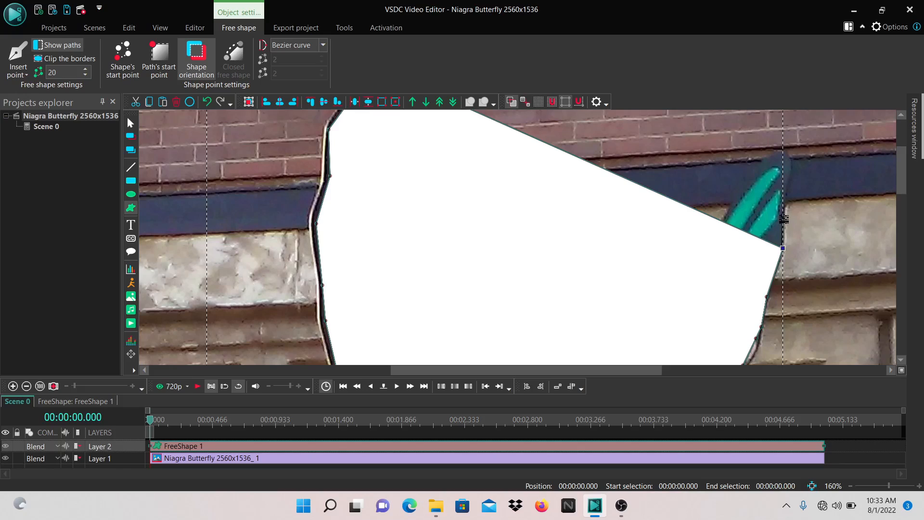
{"action": "left_click_drag", "start_coordinate": [784, 219], "coordinate": [785, 153]}
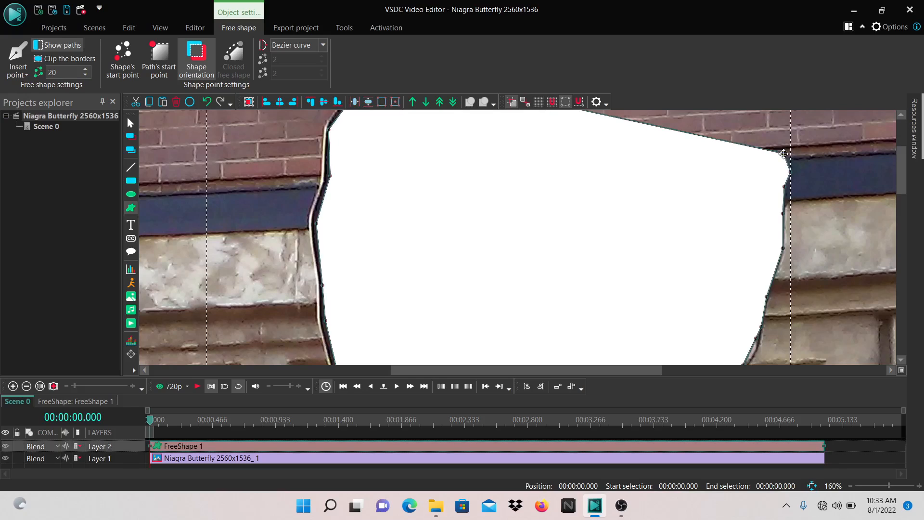
Step: Close the Resources window and set the free shape's brush fill background to Transparent
{"action": "mouse_move", "coordinate": [912, 144]}
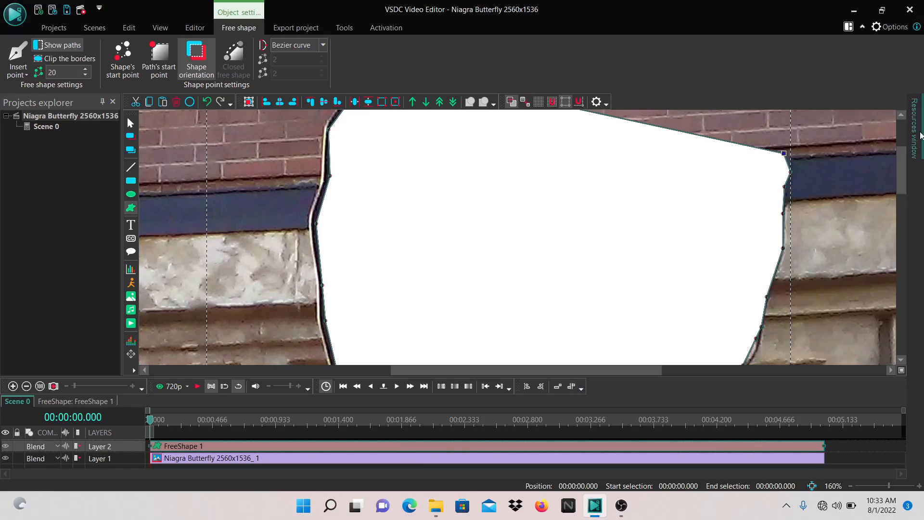
{"action": "left_click", "coordinate": [903, 102]}
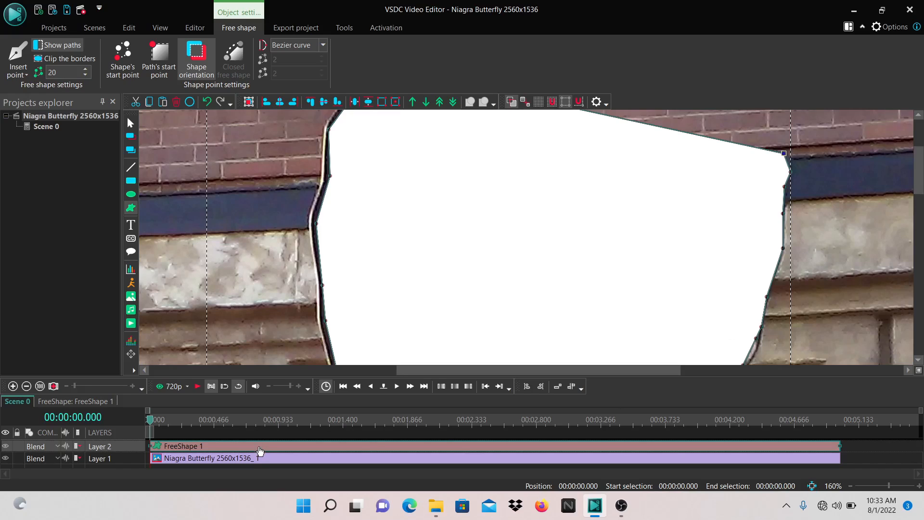
{"action": "right_click", "coordinate": [262, 447]}
{"action": "left_click", "coordinate": [311, 436]}
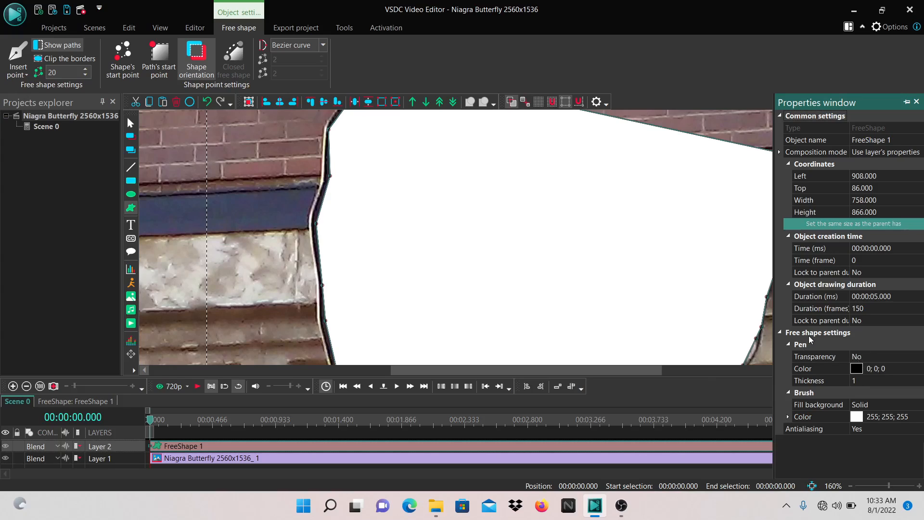
{"action": "left_click", "coordinate": [813, 356]}
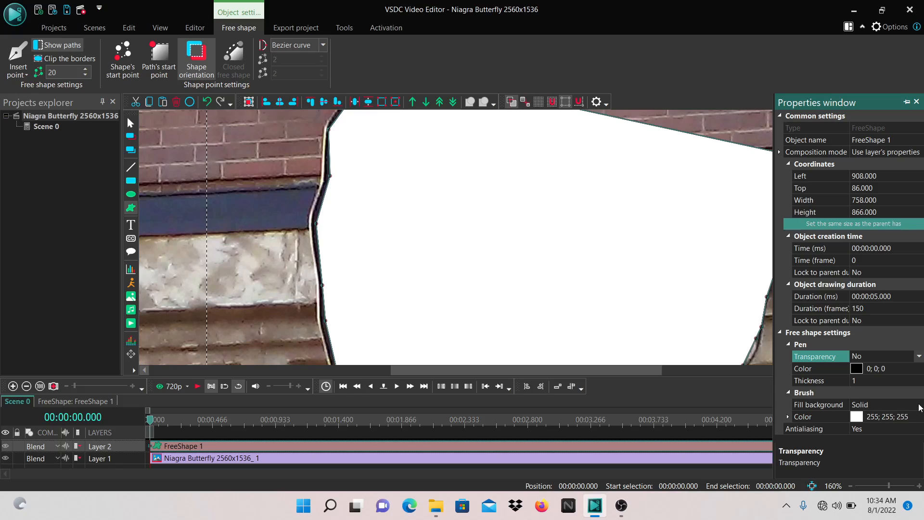
{"action": "left_click", "coordinate": [920, 407]}
{"action": "left_click", "coordinate": [919, 405]}
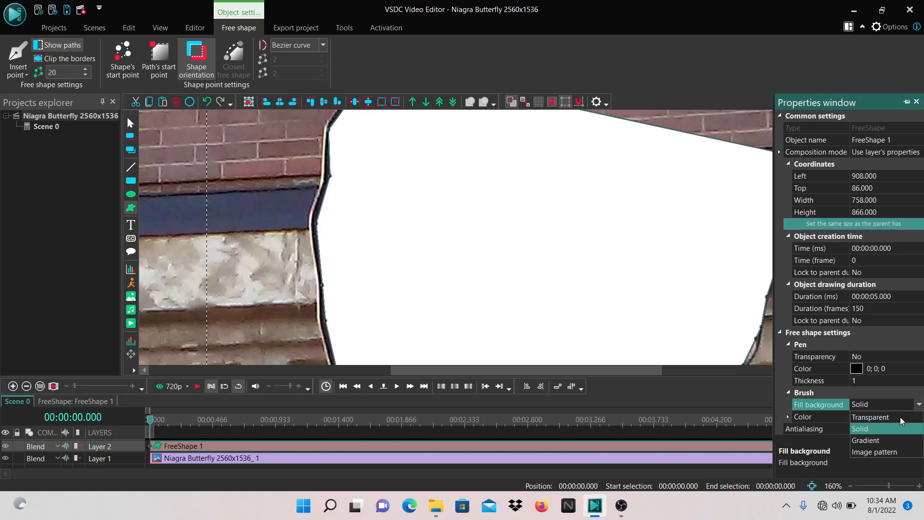
{"action": "left_click", "coordinate": [901, 419]}
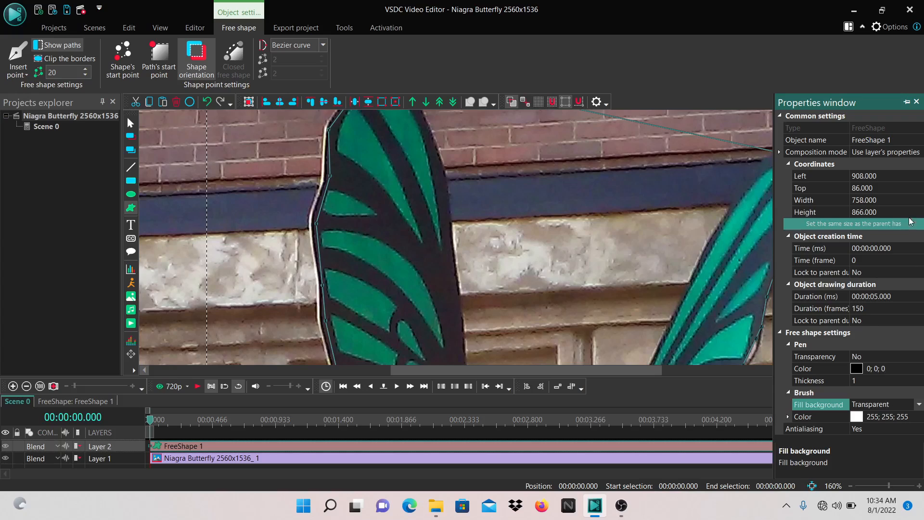
{"action": "left_click", "coordinate": [916, 102]}
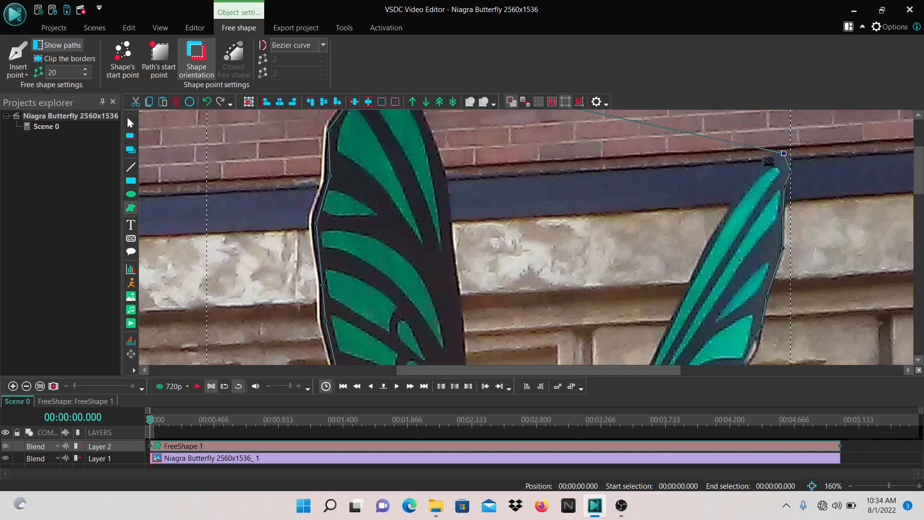
Step: Trace the inner edge of the upper-right wing with shape points, running down from its tip
{"action": "left_click", "coordinate": [760, 166]}
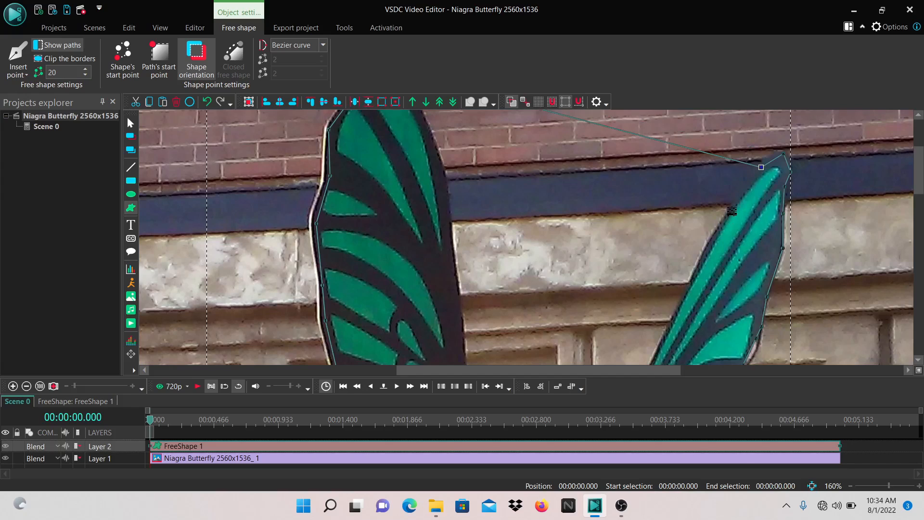
{"action": "left_click", "coordinate": [732, 211]}
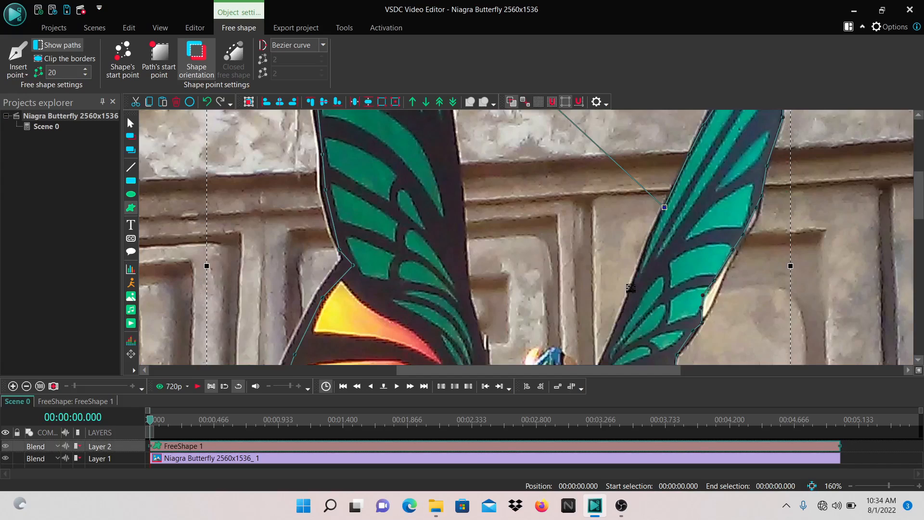
{"action": "left_click", "coordinate": [631, 289]}
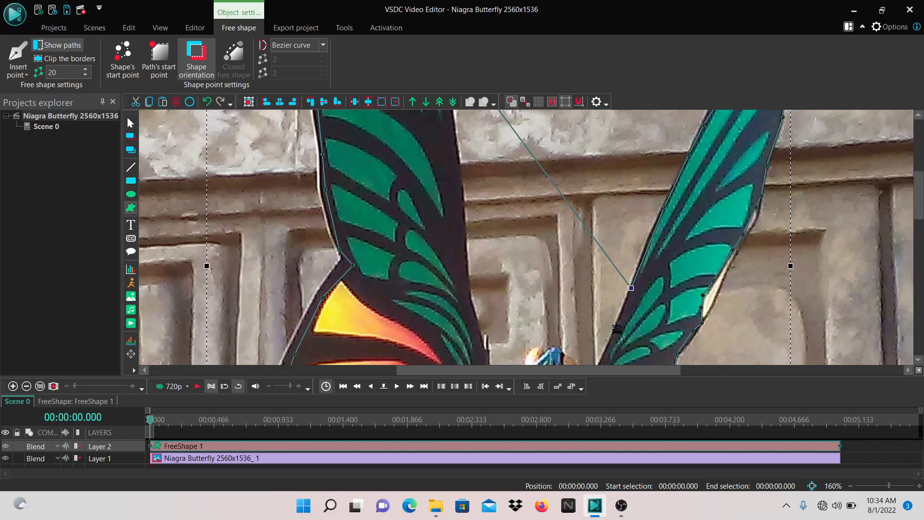
{"action": "left_click", "coordinate": [616, 328]}
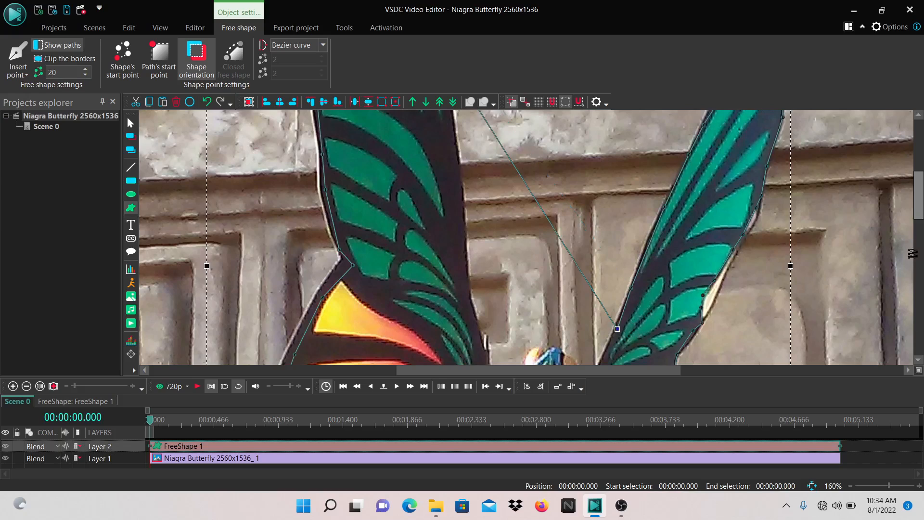
Step: Continue the outline past the butterfly's head and up the lower part of the upper-left wing's inner edge
{"action": "left_click_drag", "start_coordinate": [920, 221], "coordinate": [920, 252]}
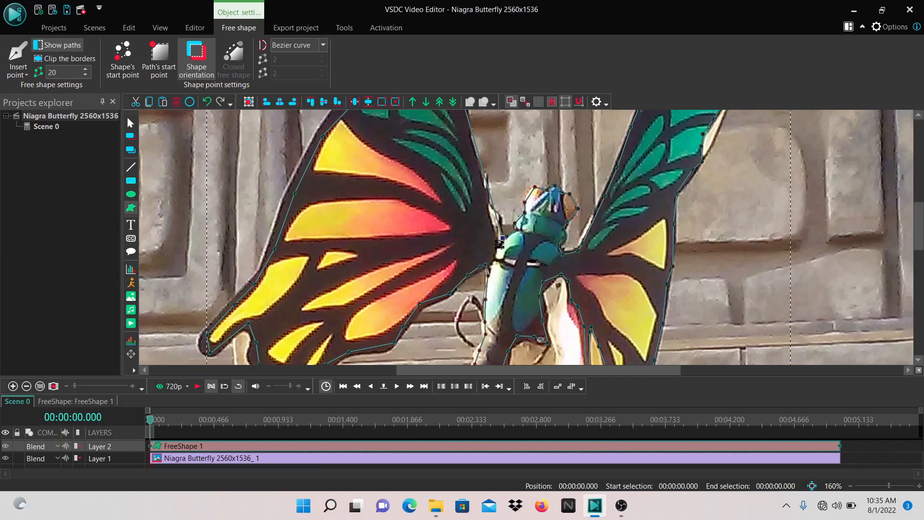
{"action": "left_click_drag", "start_coordinate": [499, 243], "coordinate": [495, 226]}
{"action": "scroll", "coordinate": [490, 210], "scroll_direction": "up", "scroll_amount": 3}
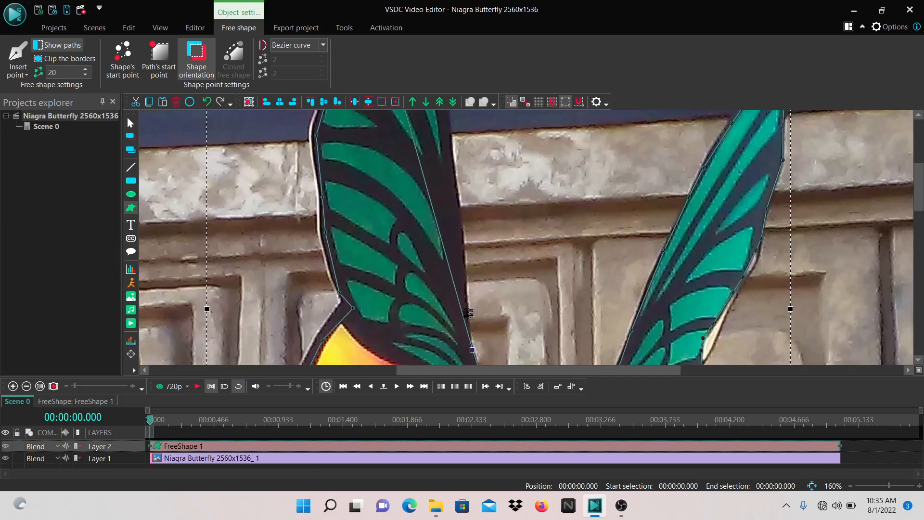
{"action": "left_click_drag", "start_coordinate": [465, 313], "coordinate": [468, 312]}
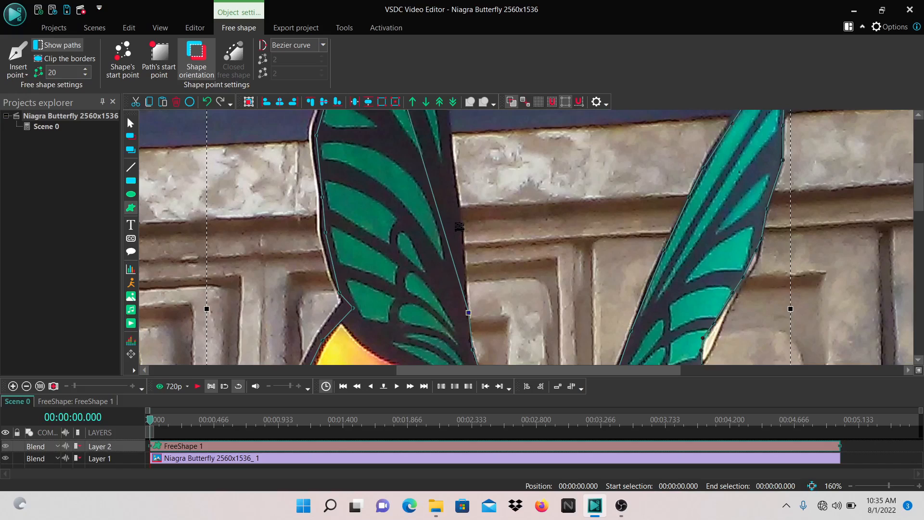
{"action": "left_click", "coordinate": [459, 233]}
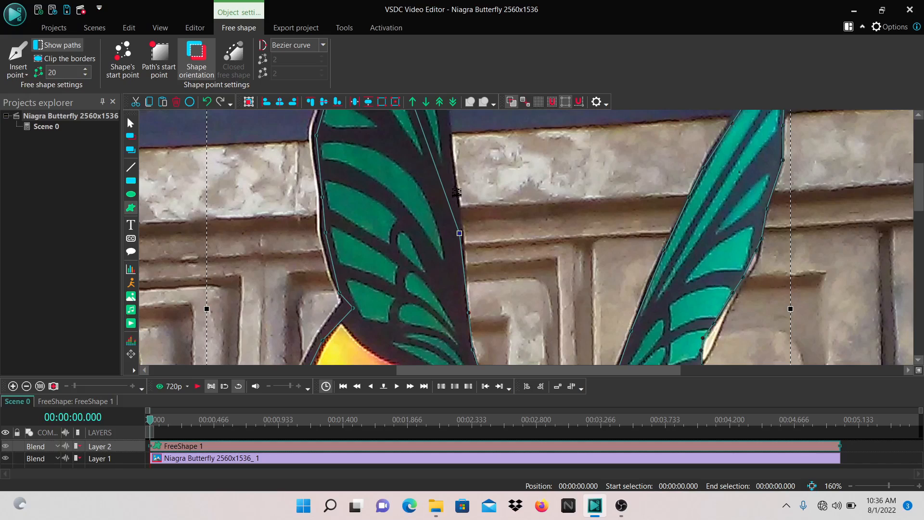
Step: Extend the outline along the upper part of the upper-left wing's inner edge towards its tip
{"action": "left_click_drag", "start_coordinate": [920, 186], "coordinate": [919, 161]}
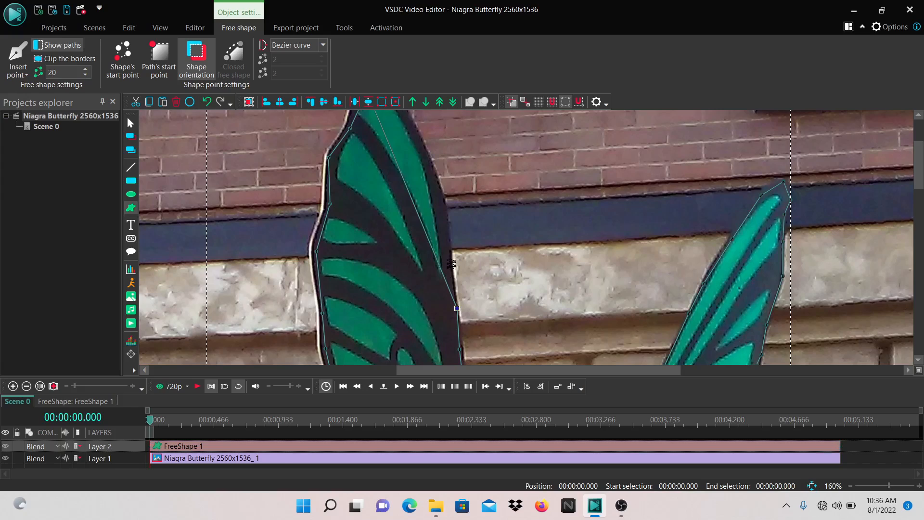
{"action": "left_click", "coordinate": [452, 264]}
{"action": "left_click", "coordinate": [445, 210]}
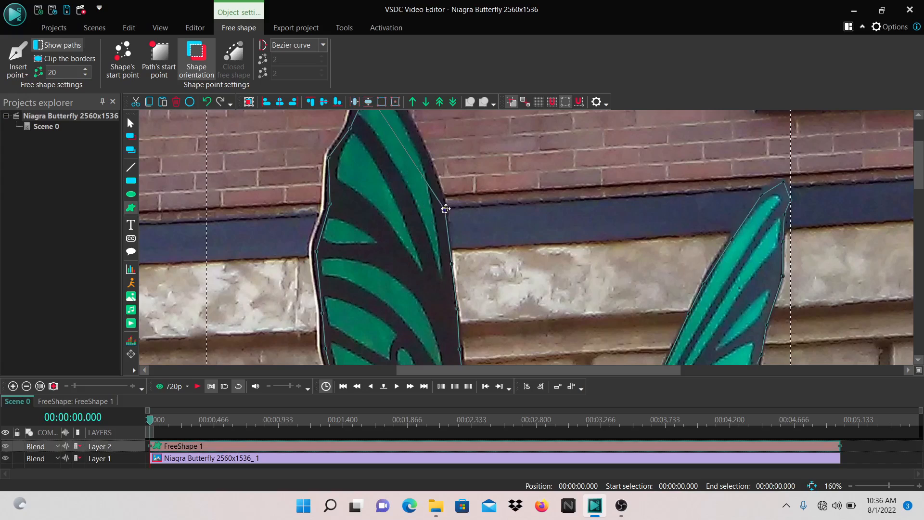
{"action": "left_click", "coordinate": [435, 173]}
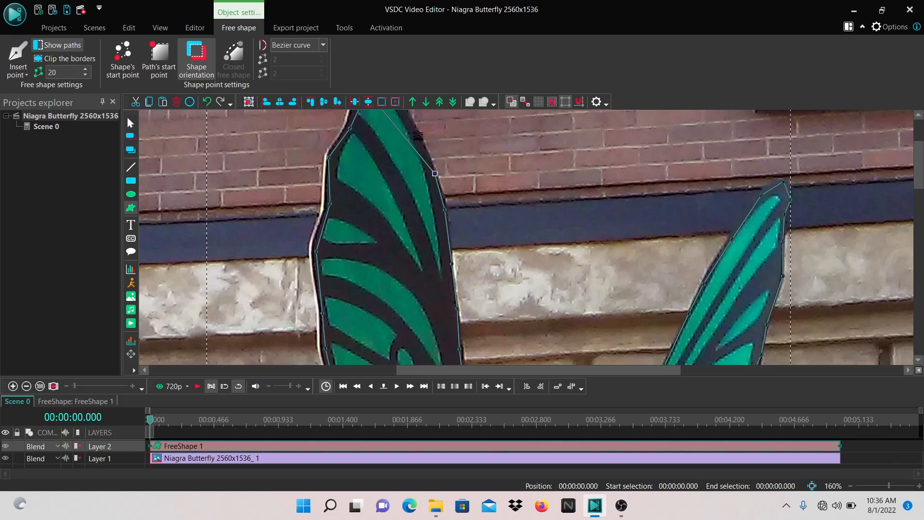
{"action": "left_click", "coordinate": [418, 136]}
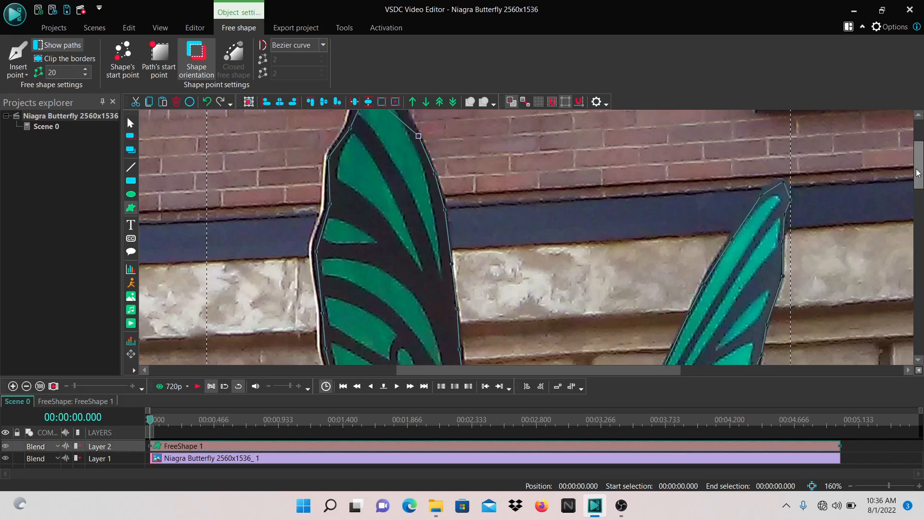
Step: Trace around the tip of the upper-left wing to bring the outline back beside its starting point
{"action": "left_click_drag", "start_coordinate": [917, 172], "coordinate": [917, 157]}
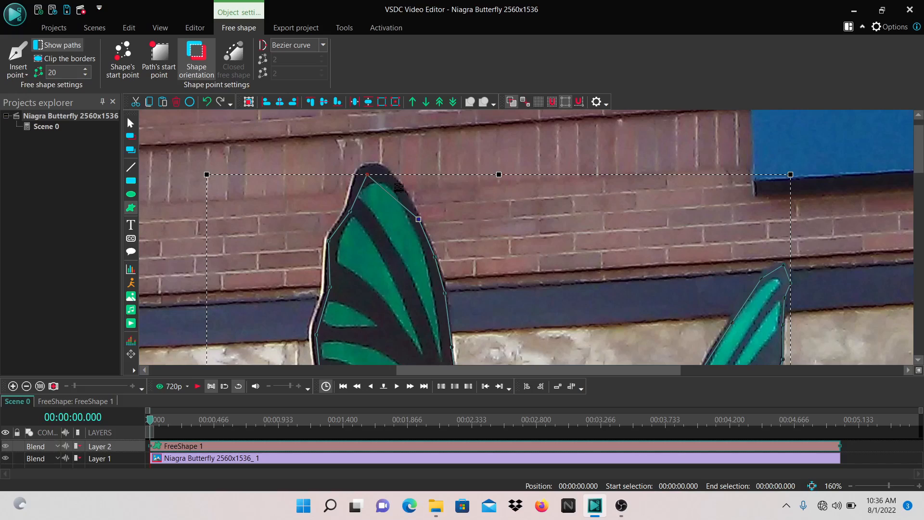
{"action": "left_click", "coordinate": [399, 187]}
{"action": "left_click", "coordinate": [379, 169]}
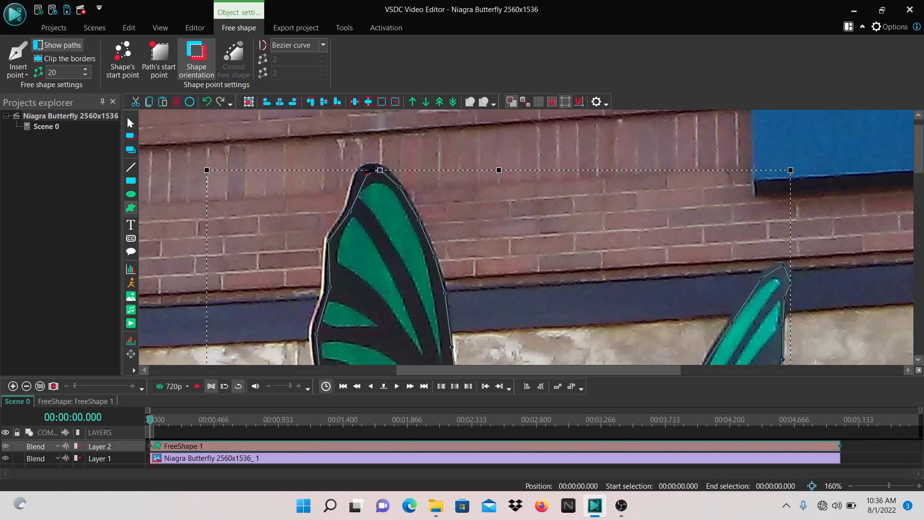
{"action": "left_click", "coordinate": [369, 169]}
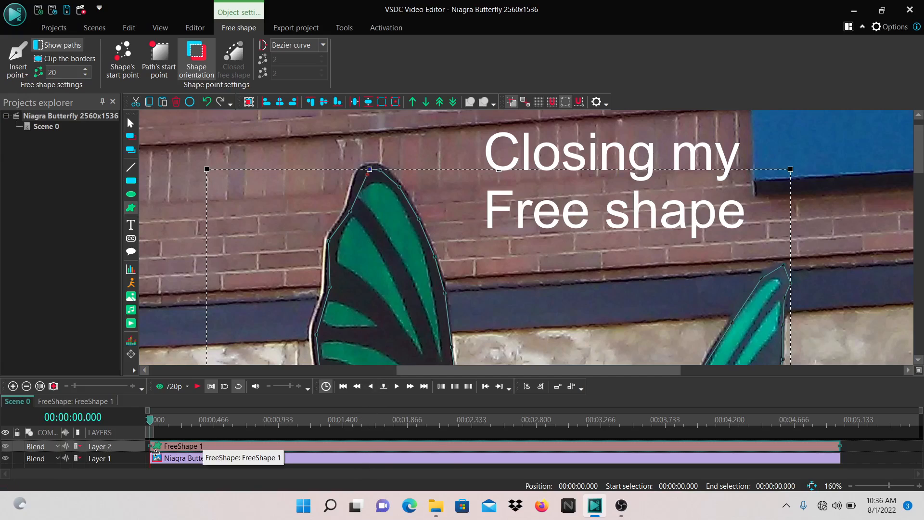
Step: Open FreeShape 1's shape points, enter ShapePoint 1 and apply the Closed free shape setting
{"action": "double_click", "coordinate": [211, 448]}
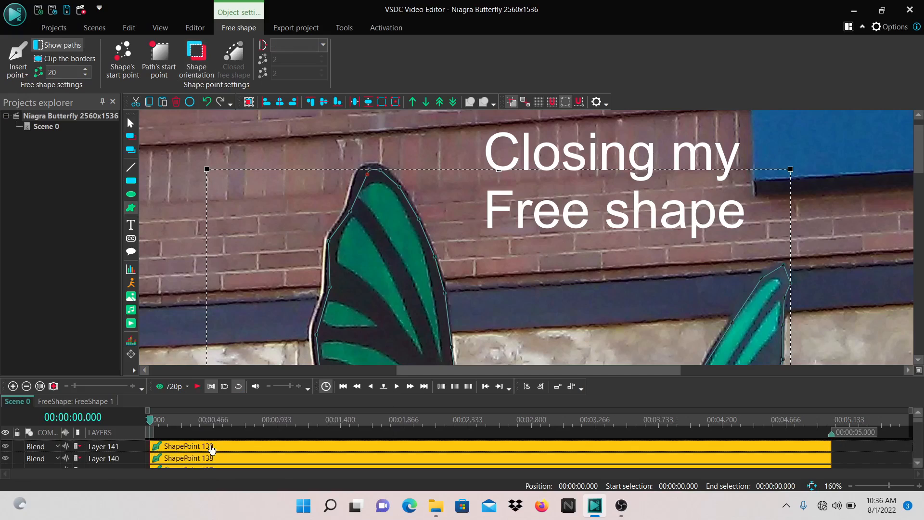
{"action": "scroll", "coordinate": [918, 443], "scroll_direction": "down", "scroll_amount": 1}
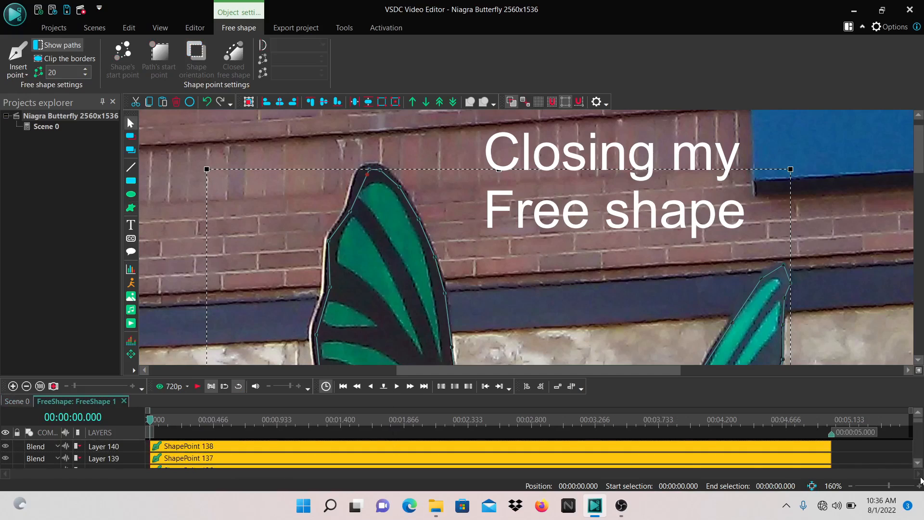
{"action": "left_click_drag", "start_coordinate": [919, 420], "coordinate": [918, 466]}
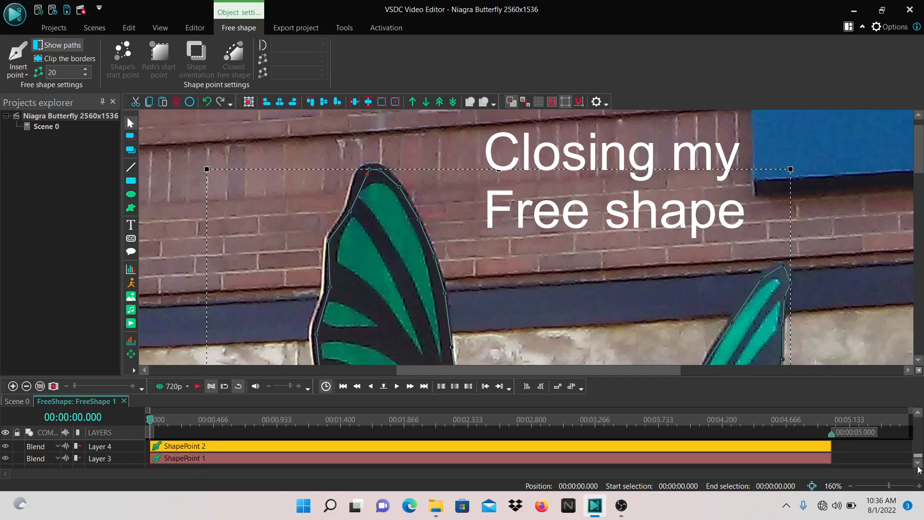
{"action": "double_click", "coordinate": [443, 461]}
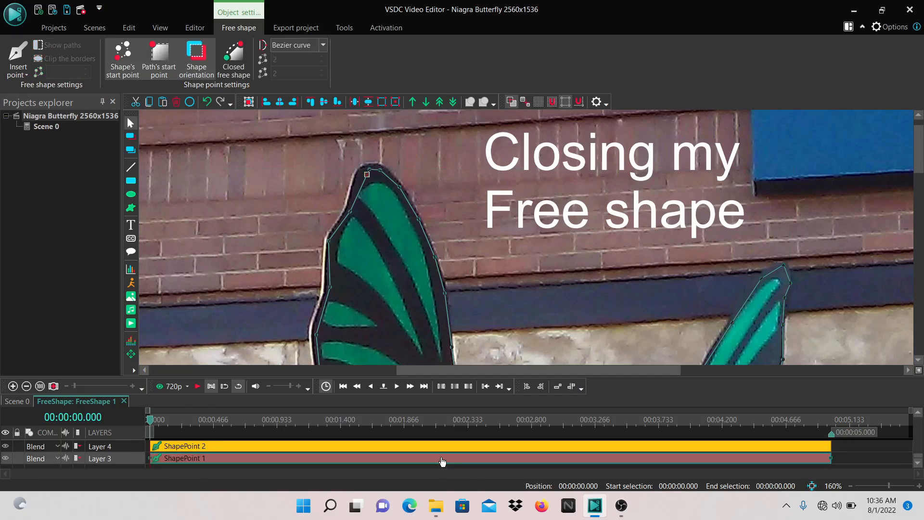
{"action": "double_click", "coordinate": [367, 176]}
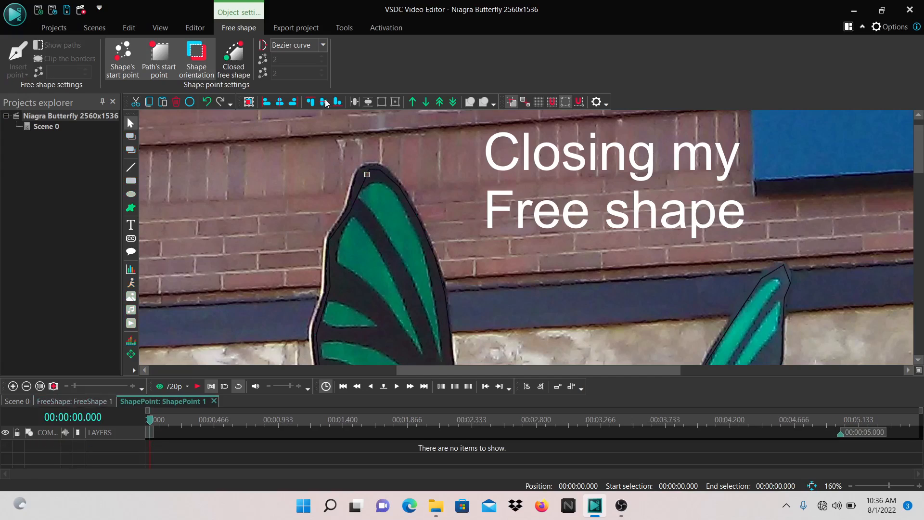
{"action": "left_click", "coordinate": [235, 67]}
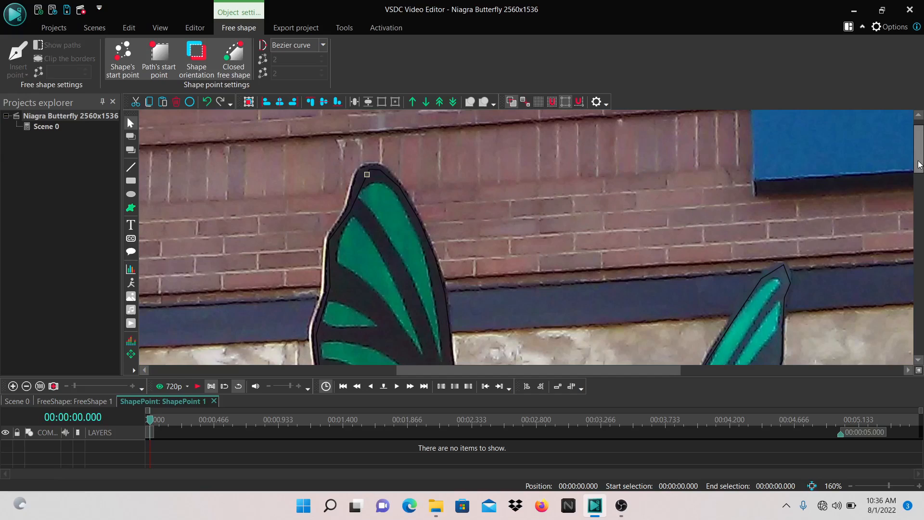
Step: Return from the shape point's timeline to Scene 0
{"action": "left_click", "coordinate": [852, 486]}
{"action": "left_click", "coordinate": [852, 486]}
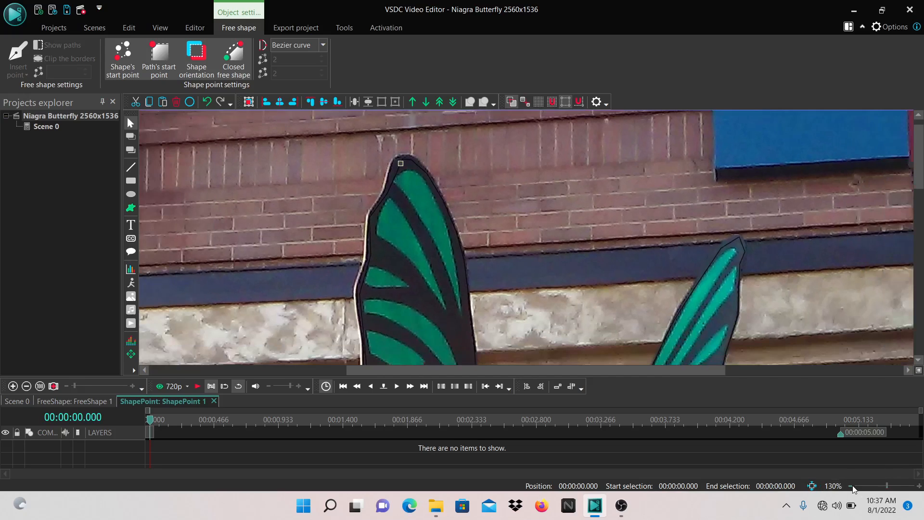
{"action": "left_click", "coordinate": [851, 487]}
{"action": "left_click", "coordinate": [852, 486]}
{"action": "left_click", "coordinate": [852, 487]}
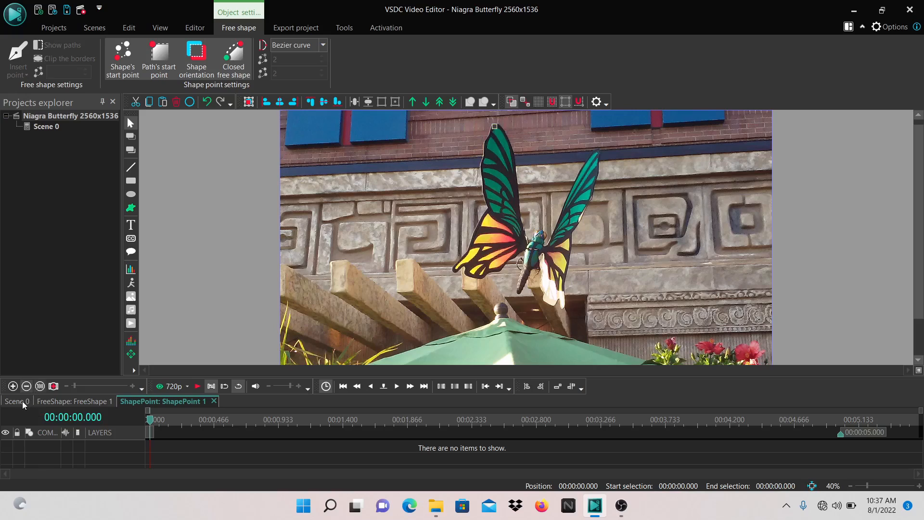
{"action": "left_click", "coordinate": [23, 401]}
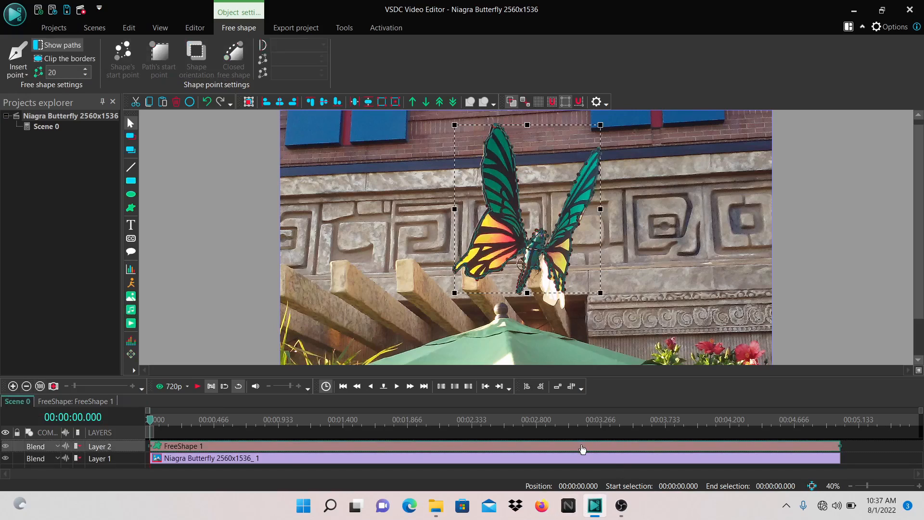
Step: Open the properties of FreeShape 1 and set its brush fill background to Solid
{"action": "right_click", "coordinate": [168, 447]}
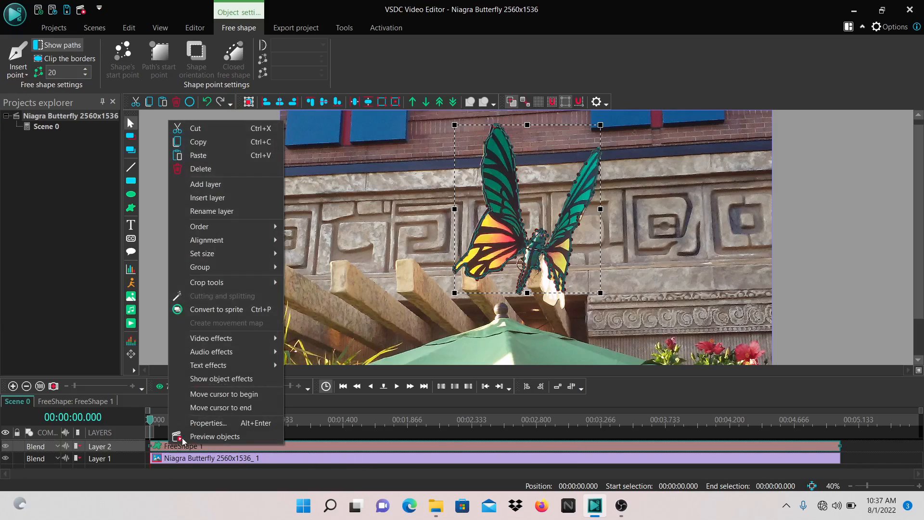
{"action": "left_click", "coordinate": [204, 424]}
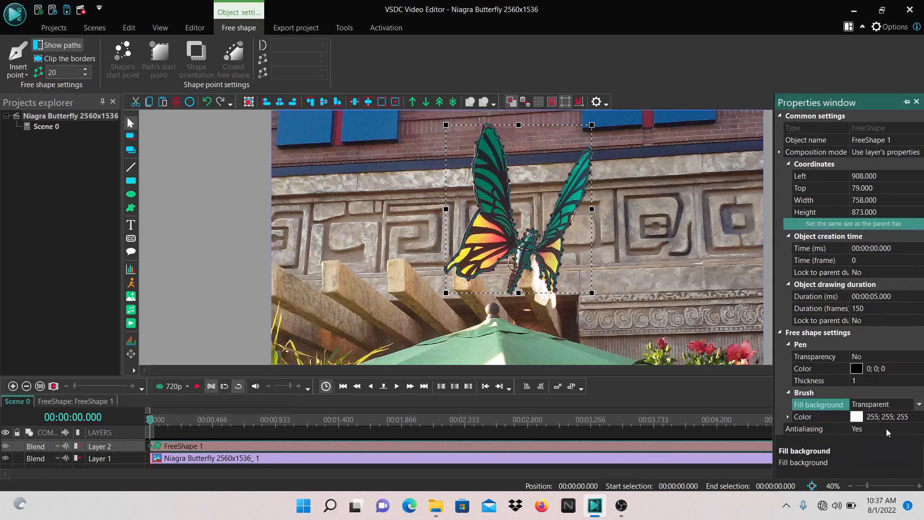
{"action": "left_click", "coordinate": [919, 406]}
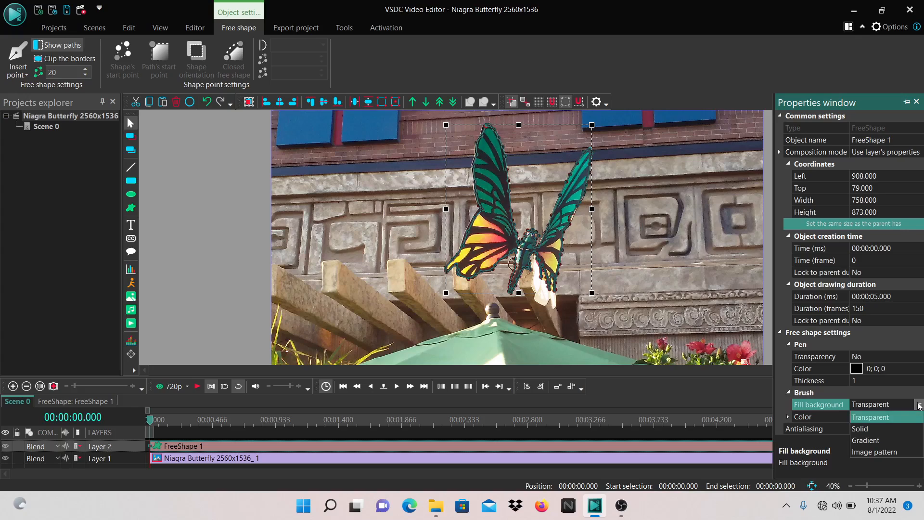
{"action": "left_click", "coordinate": [879, 432]}
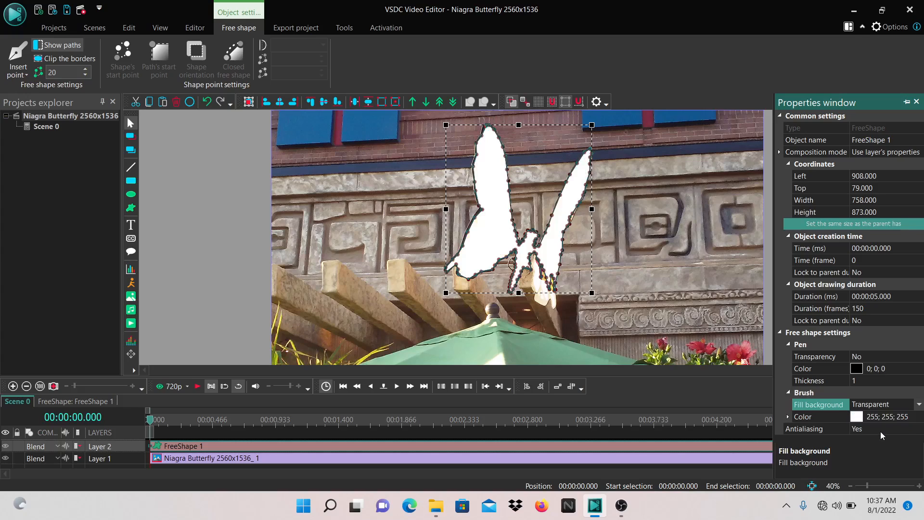
Step: Switch the free shape's brush fill background to Transparent and back to Solid
{"action": "left_click", "coordinate": [919, 421]}
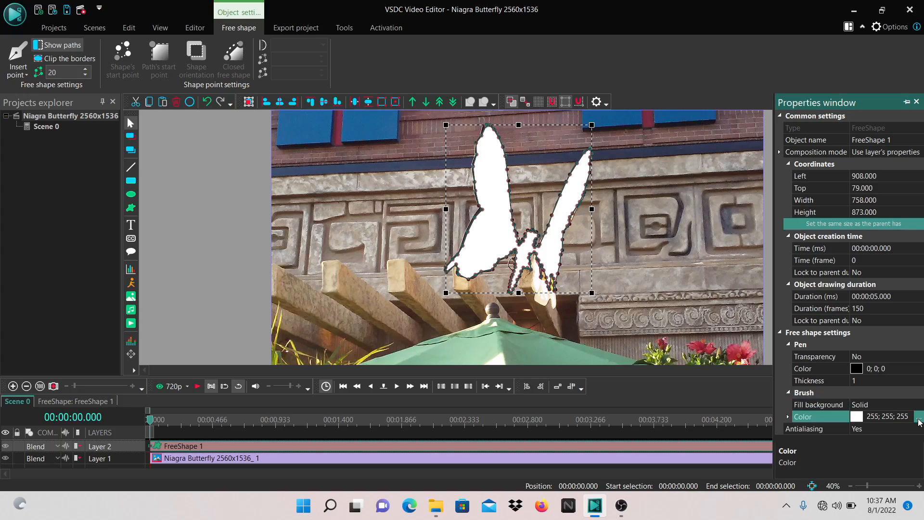
{"action": "left_click", "coordinate": [835, 404]}
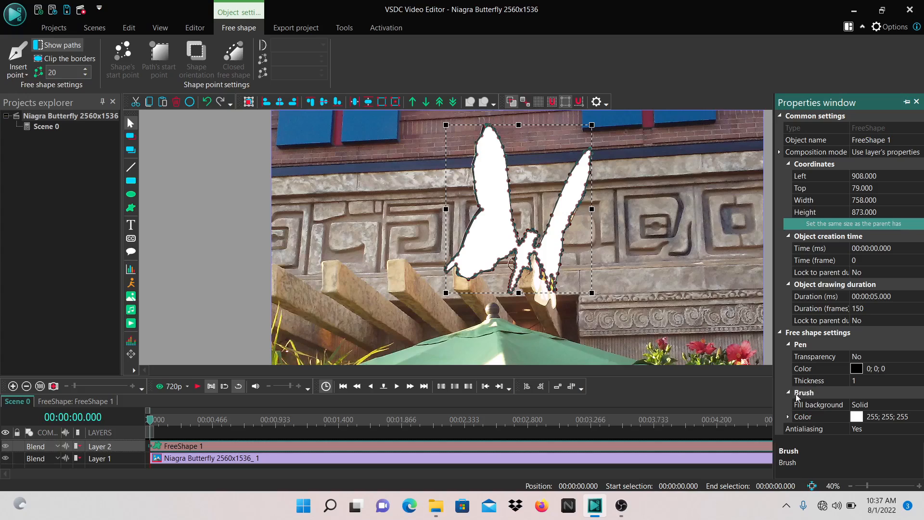
{"action": "left_click", "coordinate": [806, 406]}
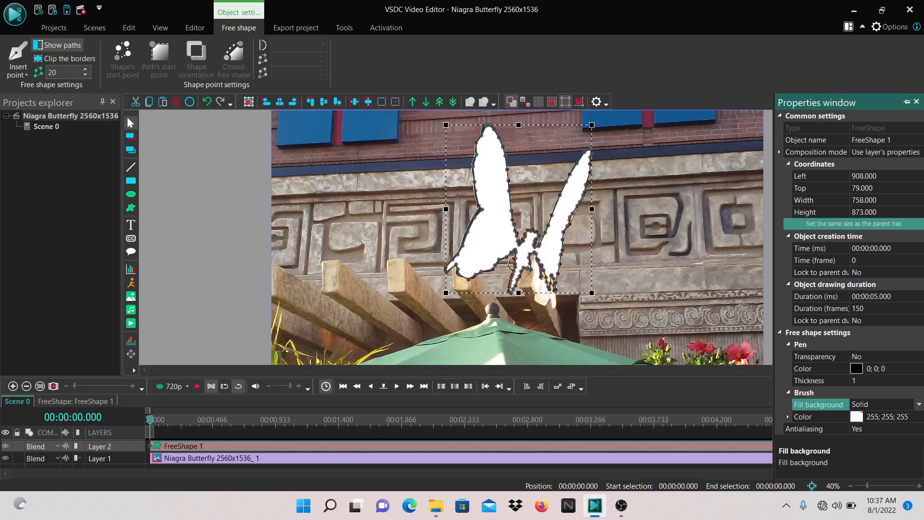
{"action": "left_click", "coordinate": [920, 405]}
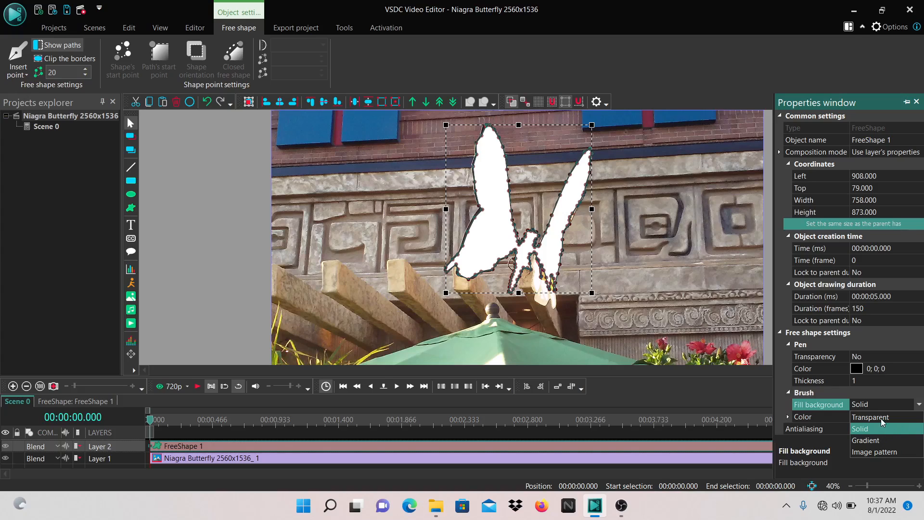
{"action": "left_click", "coordinate": [870, 417]}
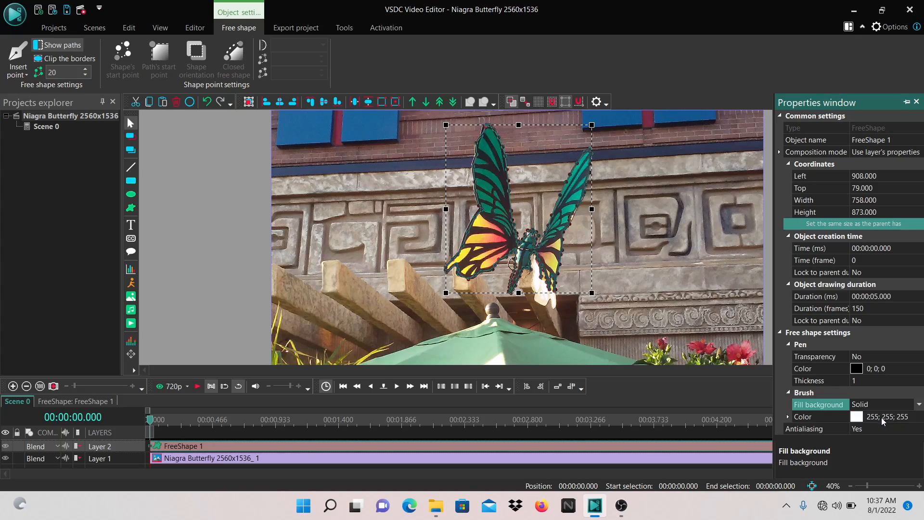
{"action": "left_click", "coordinate": [919, 404]}
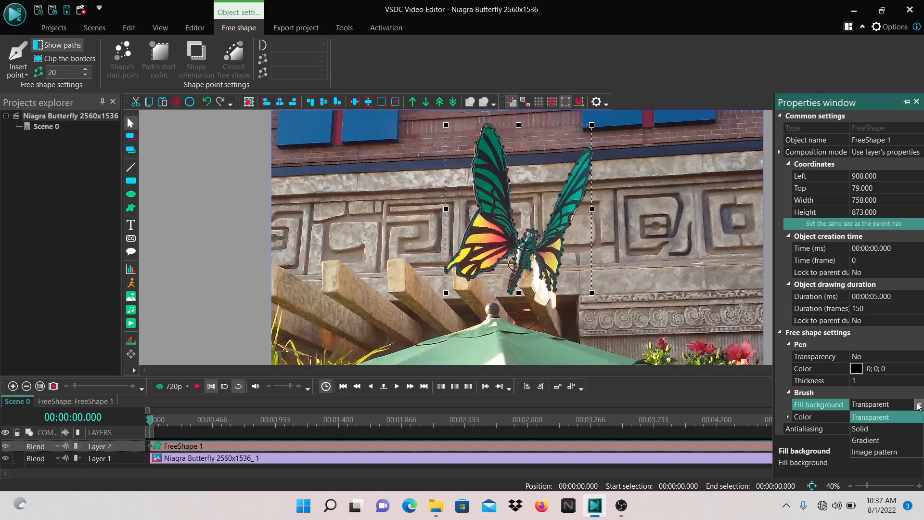
{"action": "left_click", "coordinate": [875, 429]}
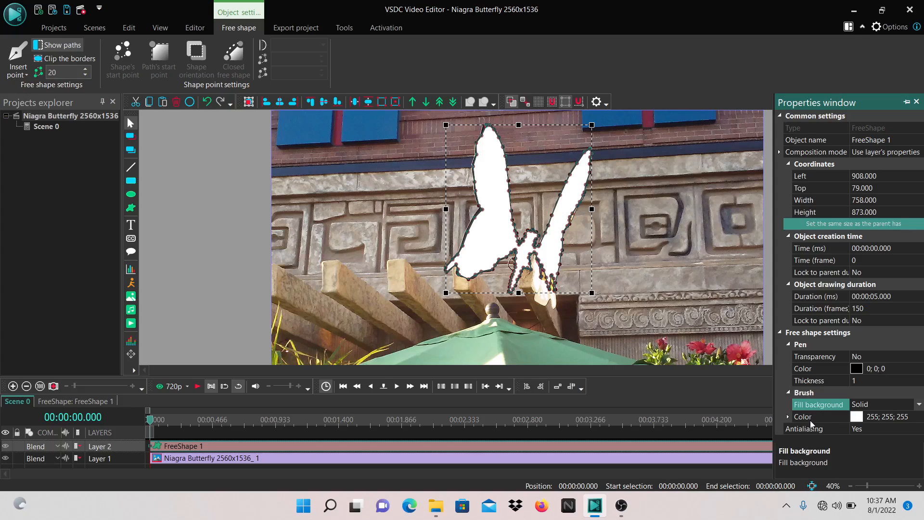
Step: Set the brush fill color of FreeShape 1 to black, #000000
{"action": "left_click", "coordinate": [920, 418]}
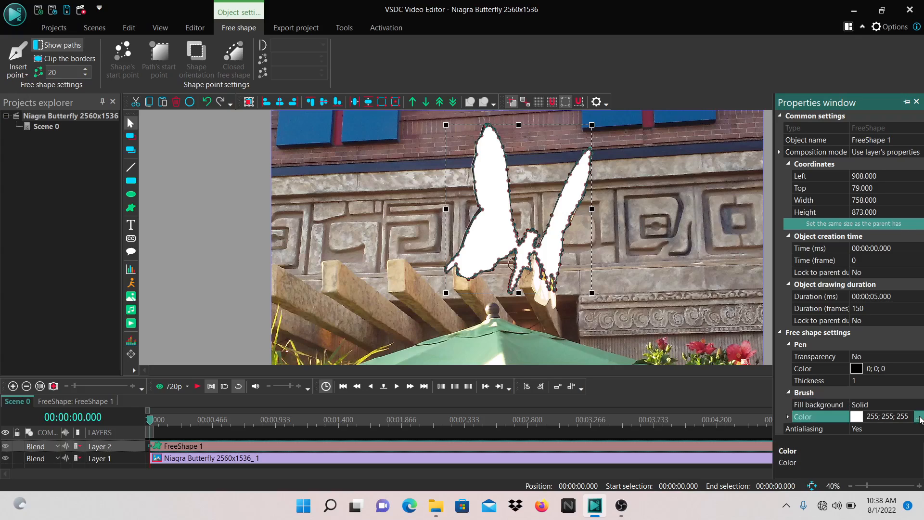
{"action": "left_click", "coordinate": [920, 418]}
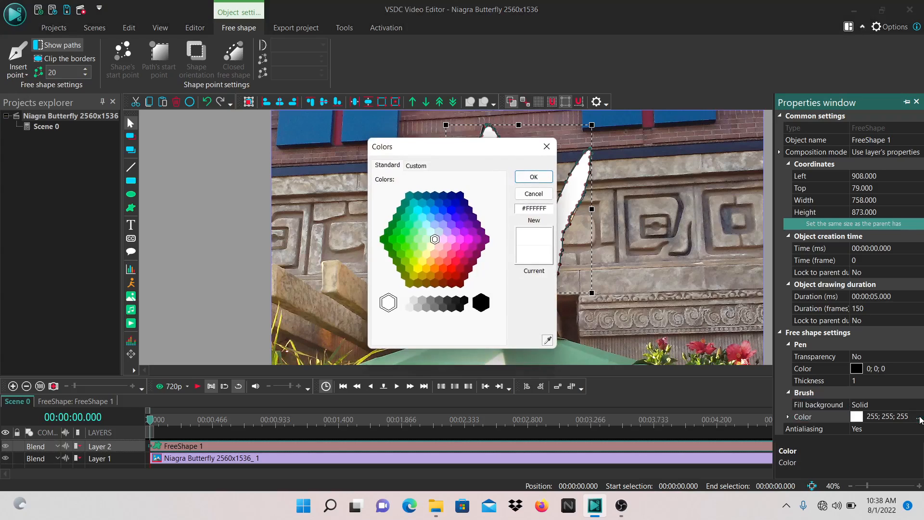
{"action": "left_click", "coordinate": [482, 304]}
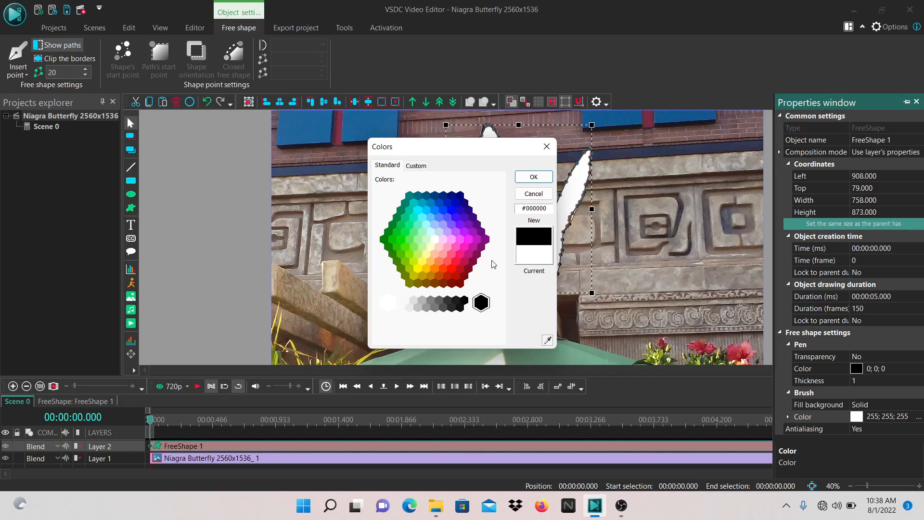
{"action": "left_click", "coordinate": [533, 177]}
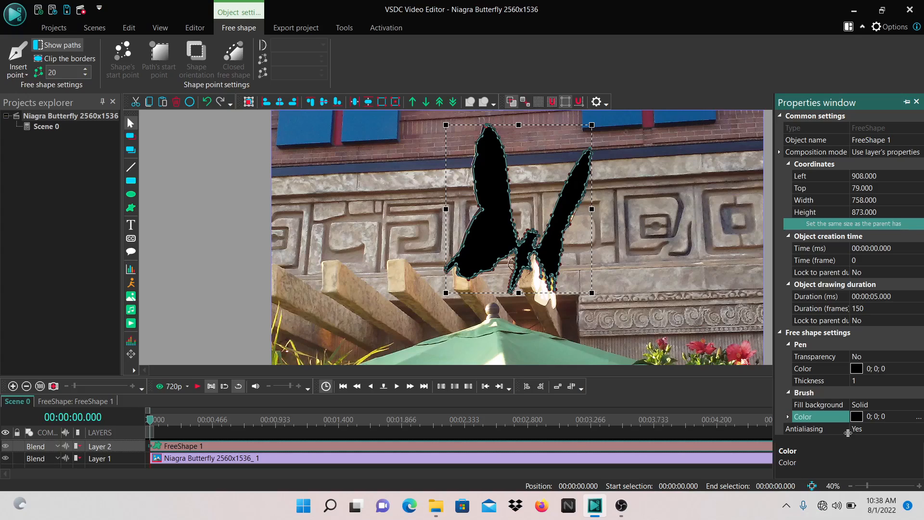
Step: Set Layer 2's composition mode to Mask, and switch it to Inverted mask to isolate the butterfly
{"action": "left_click", "coordinate": [56, 446]}
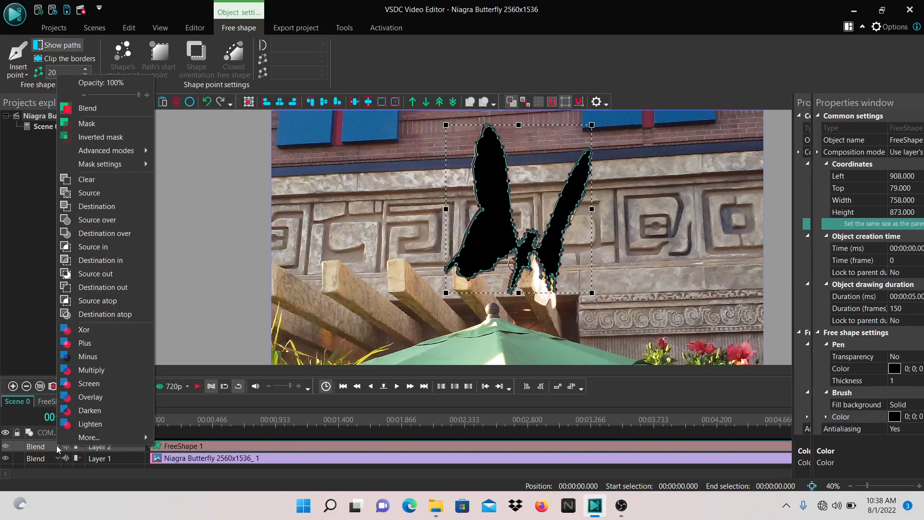
{"action": "left_click", "coordinate": [93, 127]}
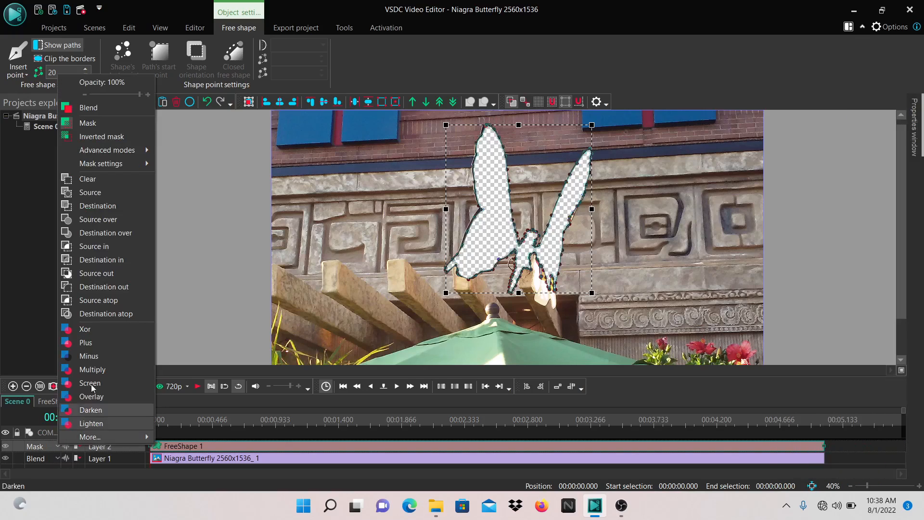
{"action": "left_click", "coordinate": [115, 137]}
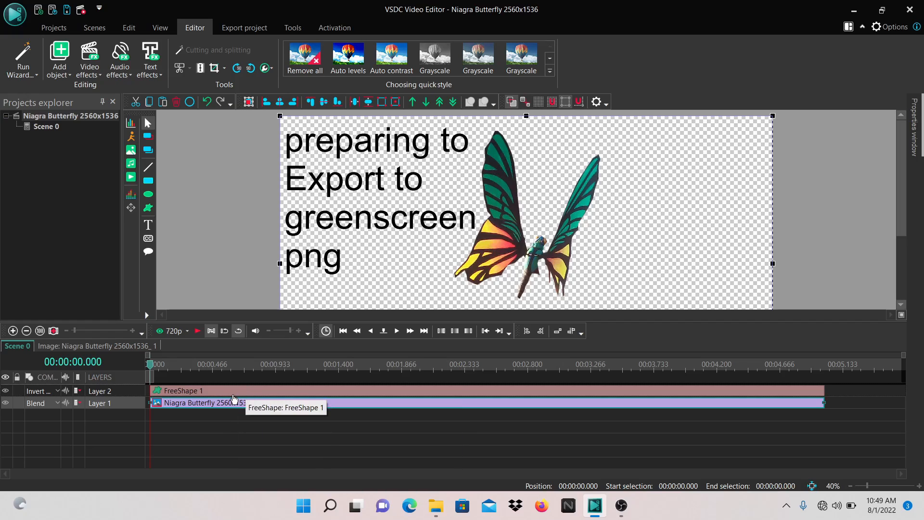
Step: Copy FreeShape 1 and paste it inside the Niagra Butterfly image object's own timeline
{"action": "left_click", "coordinate": [229, 392]}
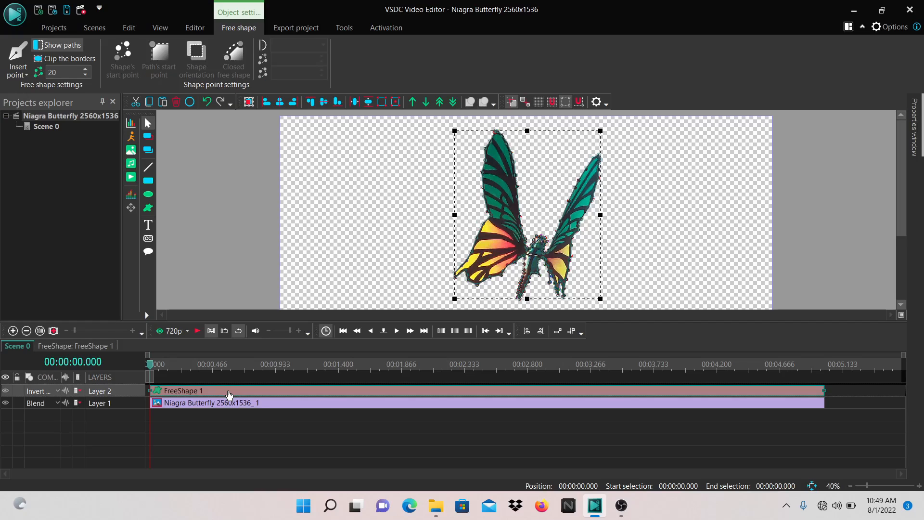
{"action": "right_click", "coordinate": [229, 394]}
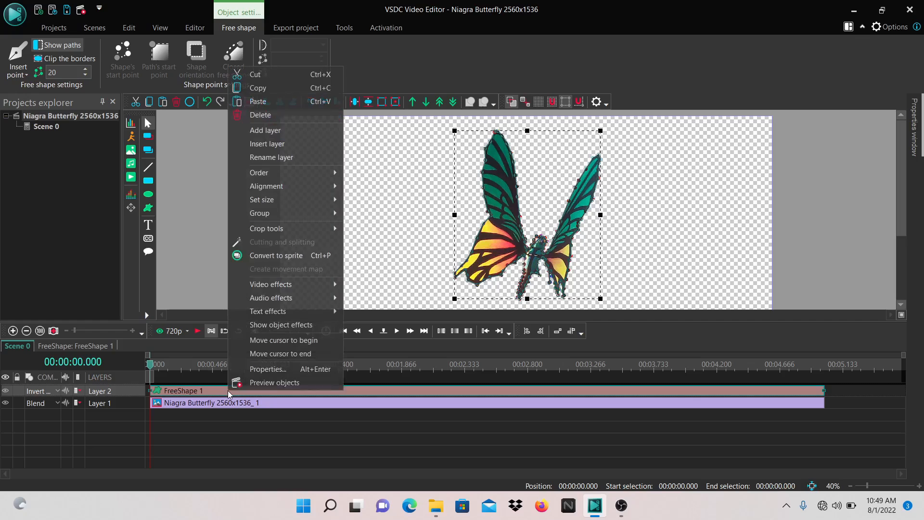
{"action": "left_click", "coordinate": [282, 89]}
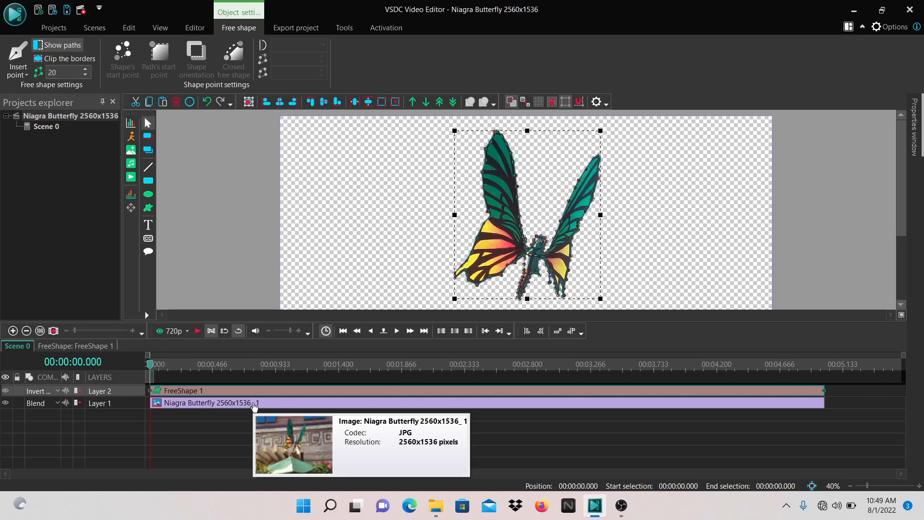
{"action": "double_click", "coordinate": [253, 404]}
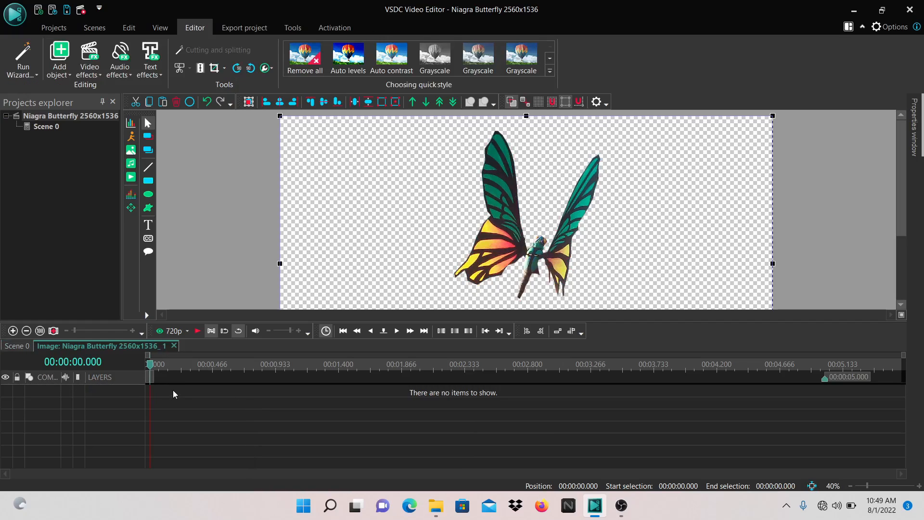
{"action": "right_click", "coordinate": [175, 394]}
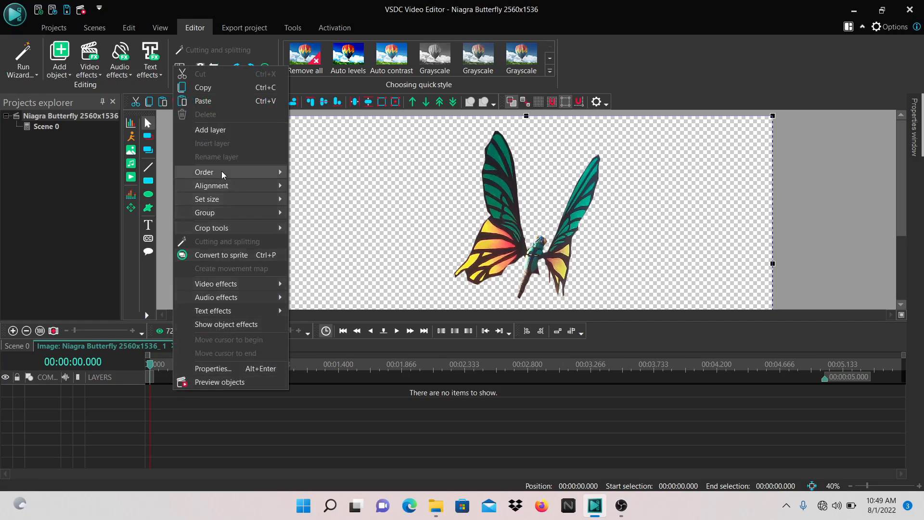
{"action": "left_click", "coordinate": [231, 101]}
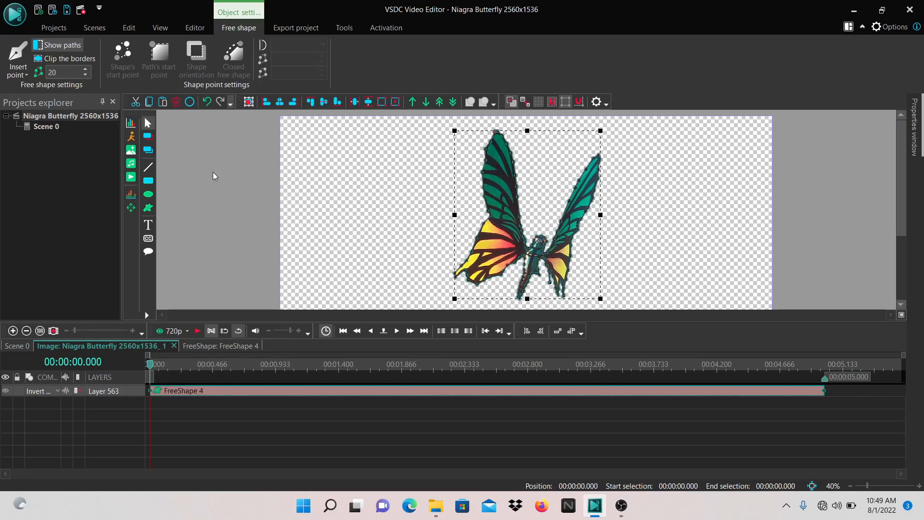
Step: Return to Scene 0 and delete the original FreeShape 1 from Layer 2
{"action": "left_click", "coordinate": [14, 346]}
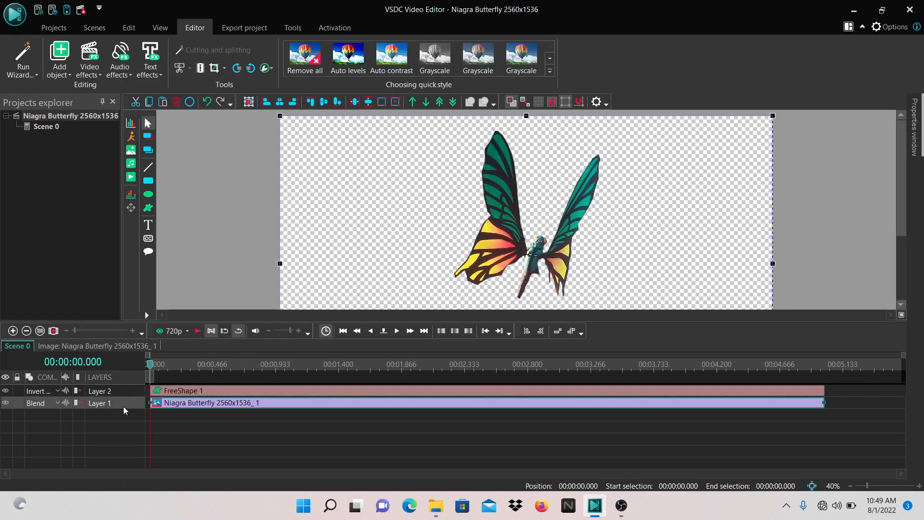
{"action": "left_click", "coordinate": [166, 391]}
{"action": "right_click", "coordinate": [166, 391]}
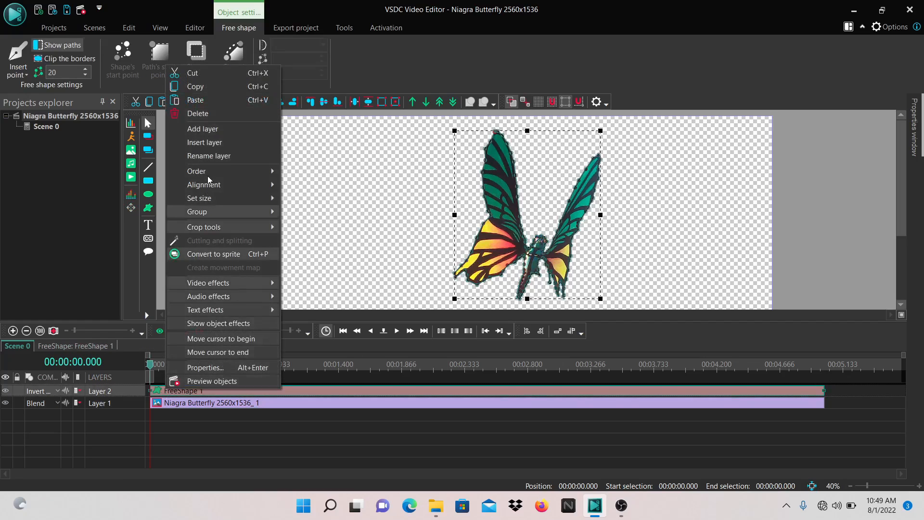
{"action": "left_click", "coordinate": [198, 113]}
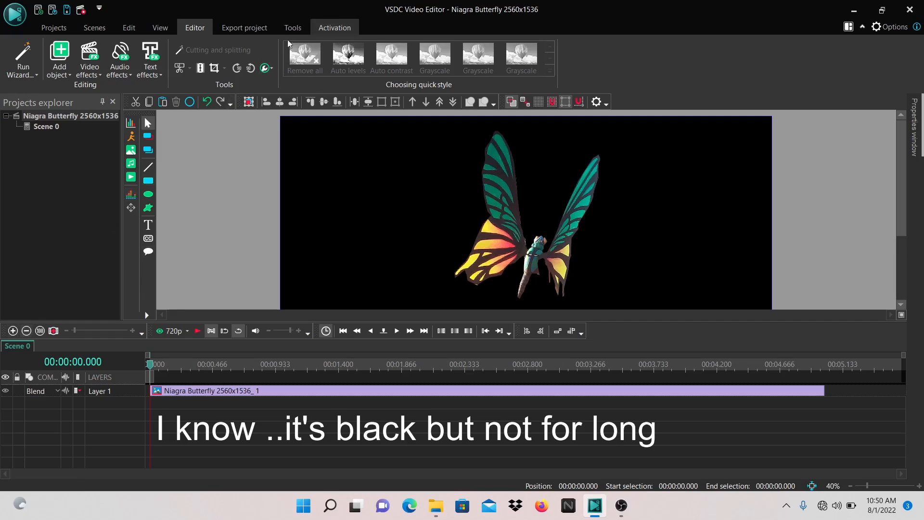
Step: Create a snapshot of the scene and preview the Niagra Butterfly and FreeShape 1 images in the resources
{"action": "left_click", "coordinate": [272, 68]}
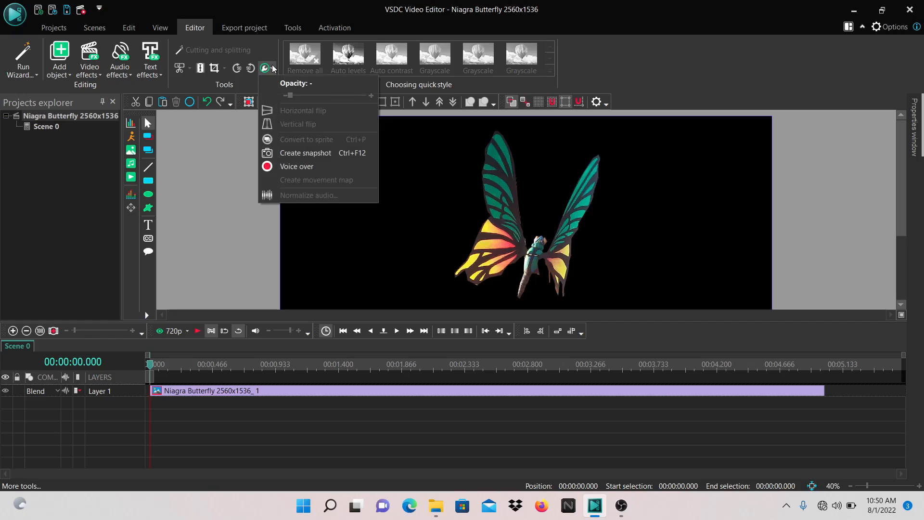
{"action": "left_click", "coordinate": [276, 154]}
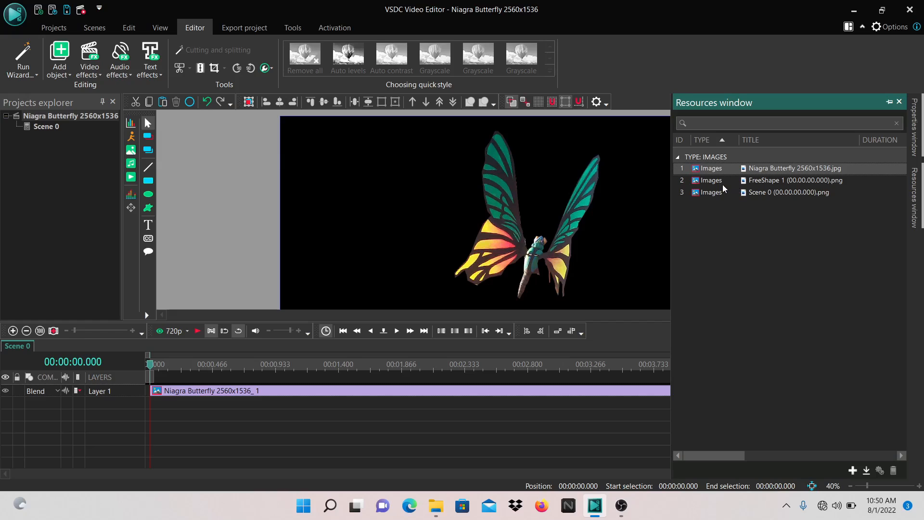
{"action": "double_click", "coordinate": [718, 171]}
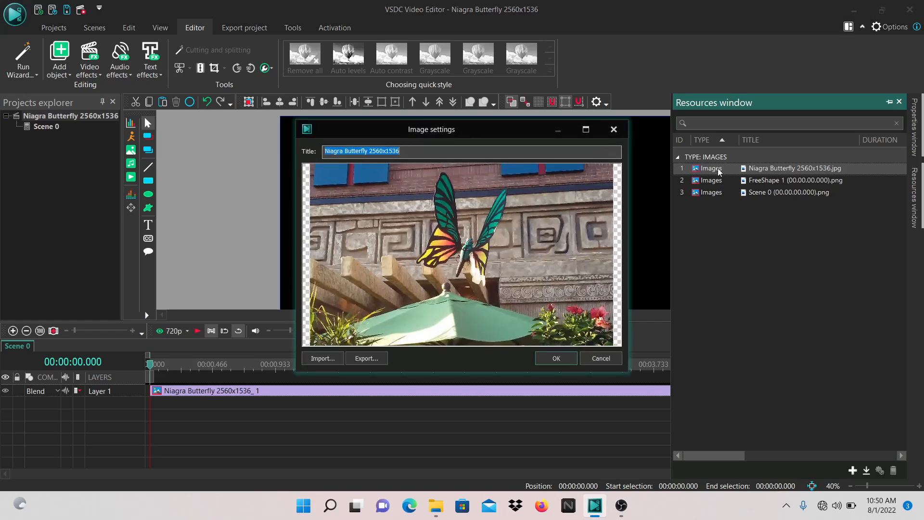
{"action": "left_click", "coordinate": [613, 130]}
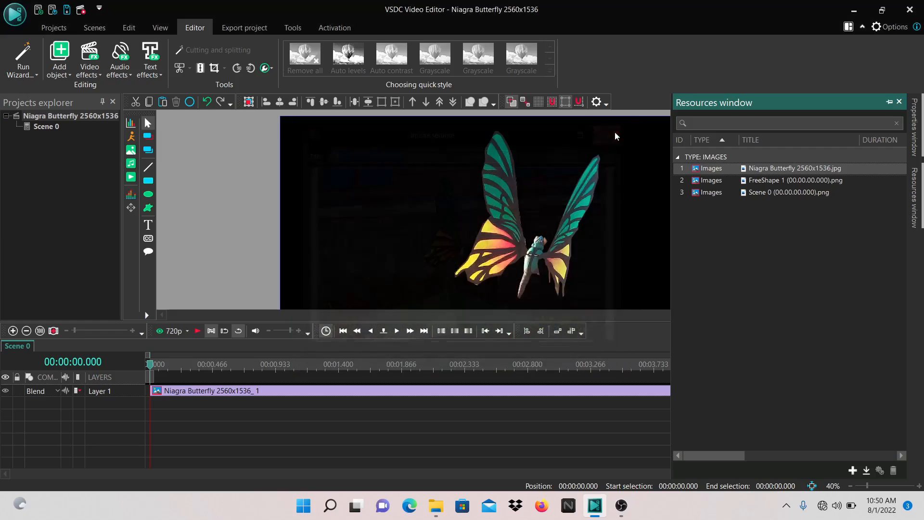
{"action": "left_click", "coordinate": [687, 181]}
{"action": "double_click", "coordinate": [687, 181]}
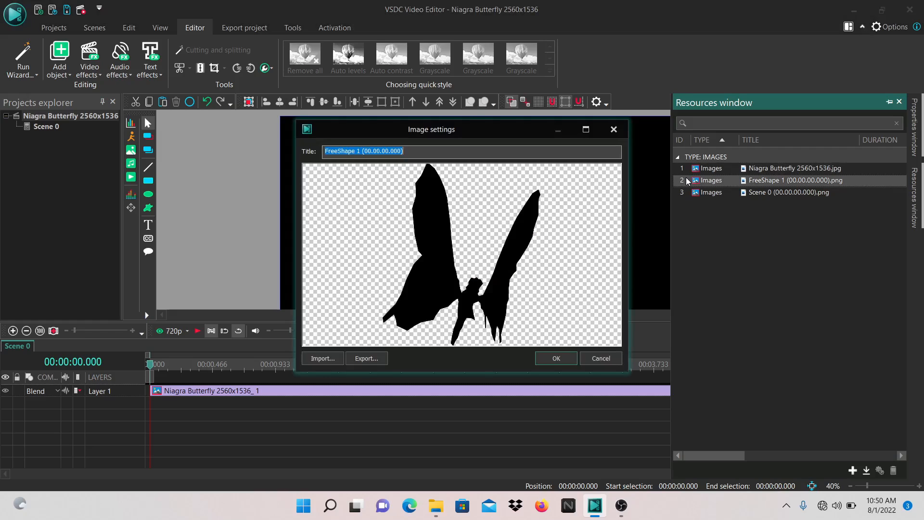
{"action": "left_click", "coordinate": [614, 130]}
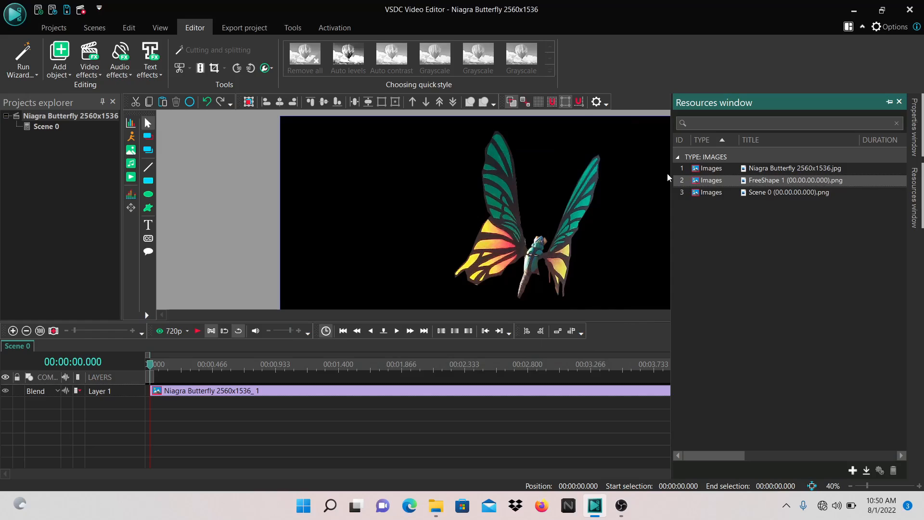
Step: Export the Scene 0 snapshot from the resources as a PNG named "the butterly" in the cutting out folder
{"action": "double_click", "coordinate": [691, 194]}
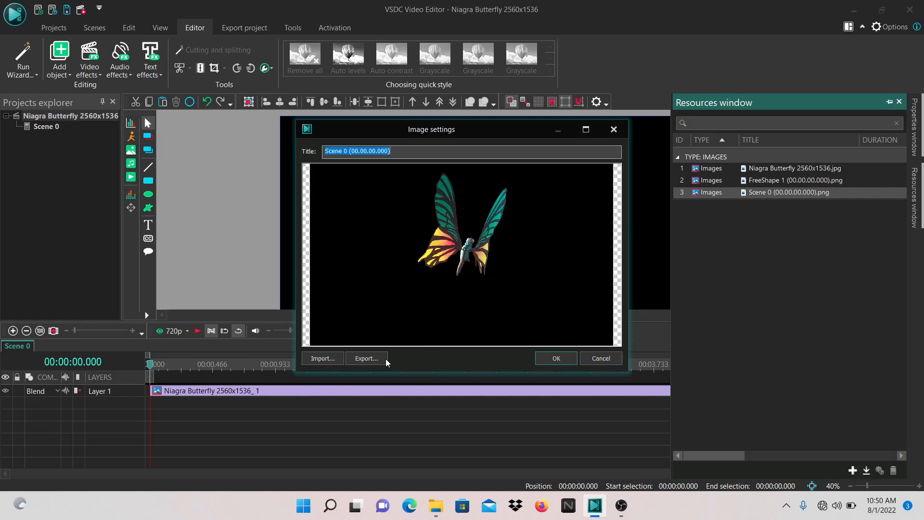
{"action": "left_click", "coordinate": [366, 358]}
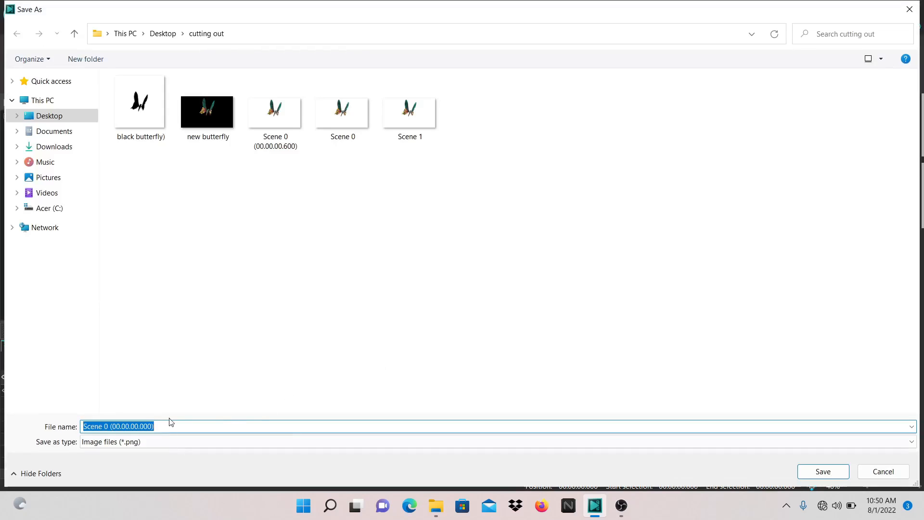
{"action": "left_click", "coordinate": [169, 426]}
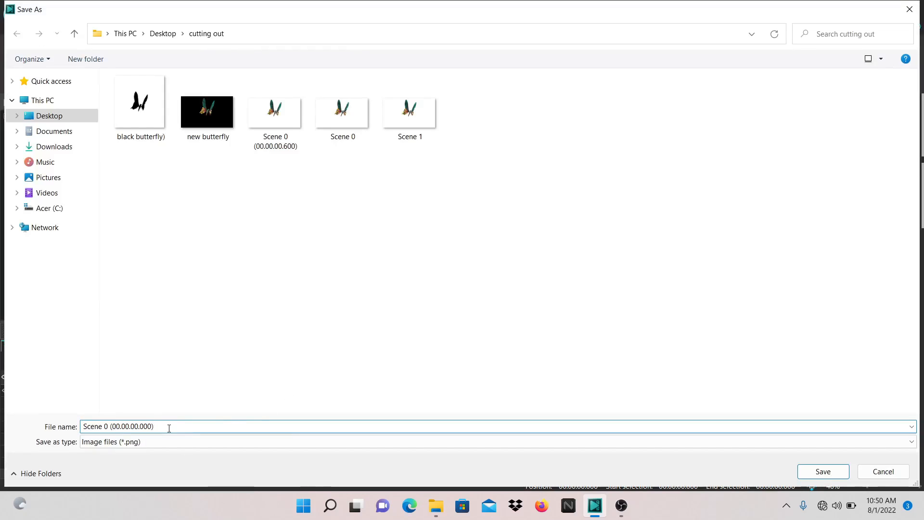
{"action": "key", "text": "BackSpace"}
{"action": "key", "text": "BackSpace"}
{"action": "key", "text": "BackSpace"}
{"action": "key", "text": "BackSpace"}
{"action": "key", "text": "BackSpace"}
{"action": "key", "text": "BackSpace"}
{"action": "key", "text": "BackSpace"}
{"action": "key", "text": "BackSpace"}
{"action": "key", "text": "BackSpace"}
{"action": "key", "text": "BackSpace"}
{"action": "key", "text": "BackSpace"}
{"action": "key", "text": "BackSpace"}
{"action": "key", "text": "BackSpace"}
{"action": "key", "text": "BackSpace"}
{"action": "key", "text": "BackSpace"}
{"action": "key", "text": "BackSpace"}
{"action": "key", "text": "BackSpace"}
{"action": "key", "text": "BackSpace"}
{"action": "key", "text": "BackSpace"}
{"action": "key", "text": "BackSpace"}
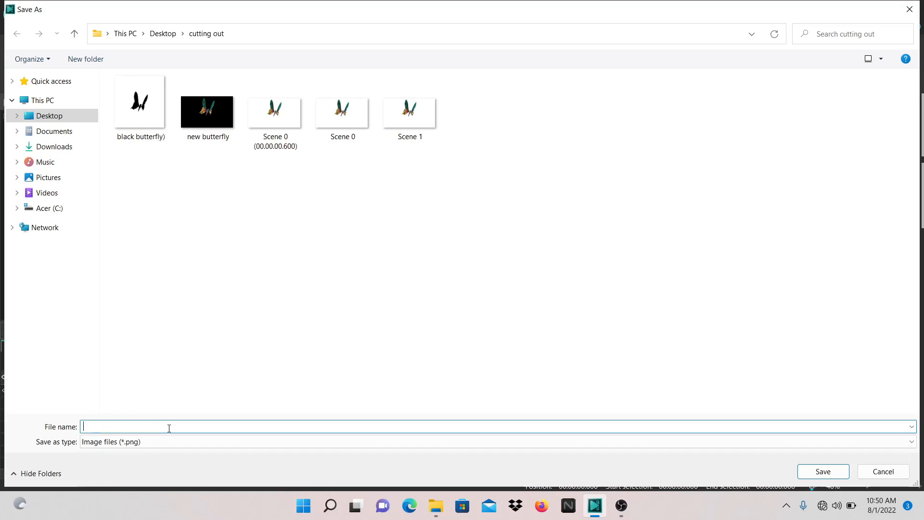
{"action": "type", "text": "the butter"}
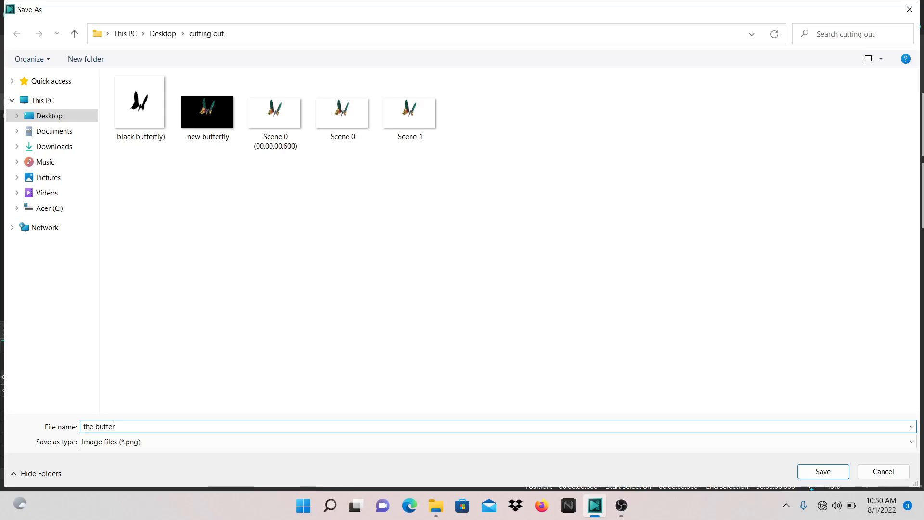
{"action": "type", "text": "l"}
{"action": "type", "text": "y"}
{"action": "left_click", "coordinate": [832, 473]}
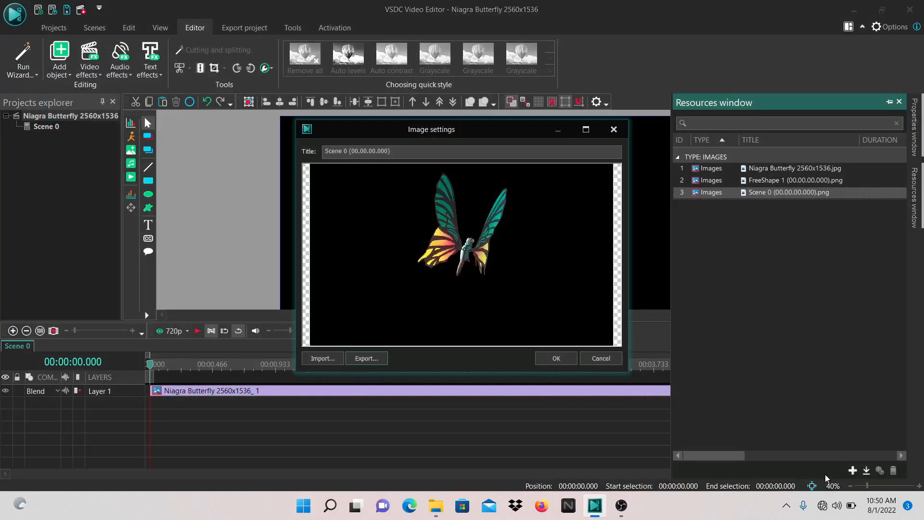
Step: Switch to File Explorer and open the exported "the butterly" image from the cutting out folder
{"action": "left_click", "coordinate": [436, 506]}
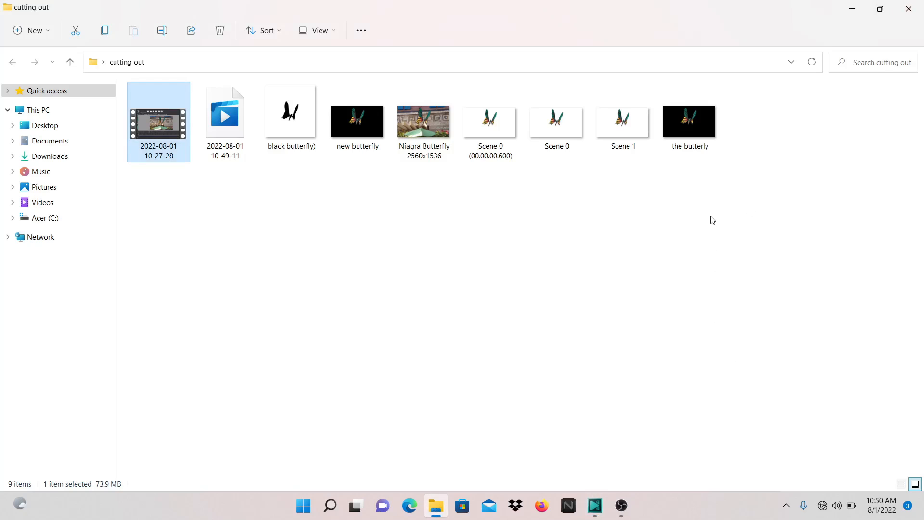
{"action": "left_click", "coordinate": [689, 129]}
{"action": "double_click", "coordinate": [688, 130]}
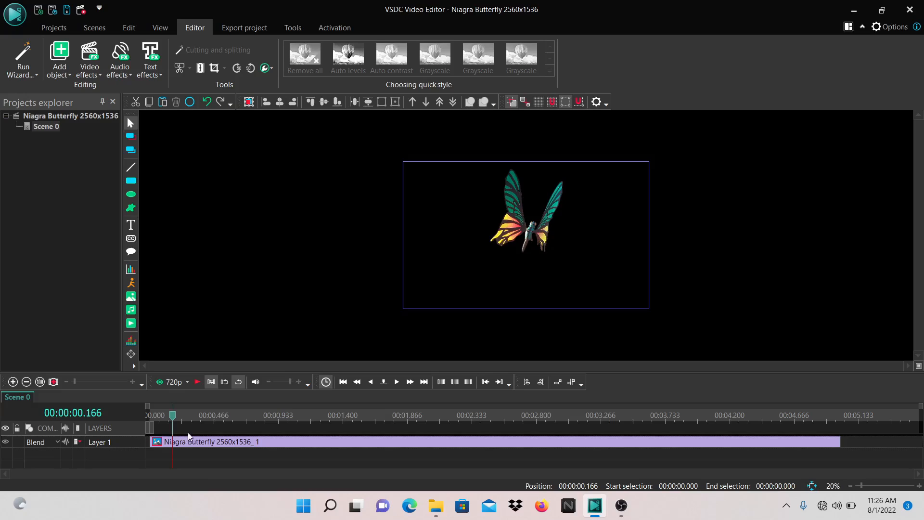
Step: Set the background color of Scene 0 to bright green, #00FF00, in the scene's properties
{"action": "left_click", "coordinate": [40, 126]}
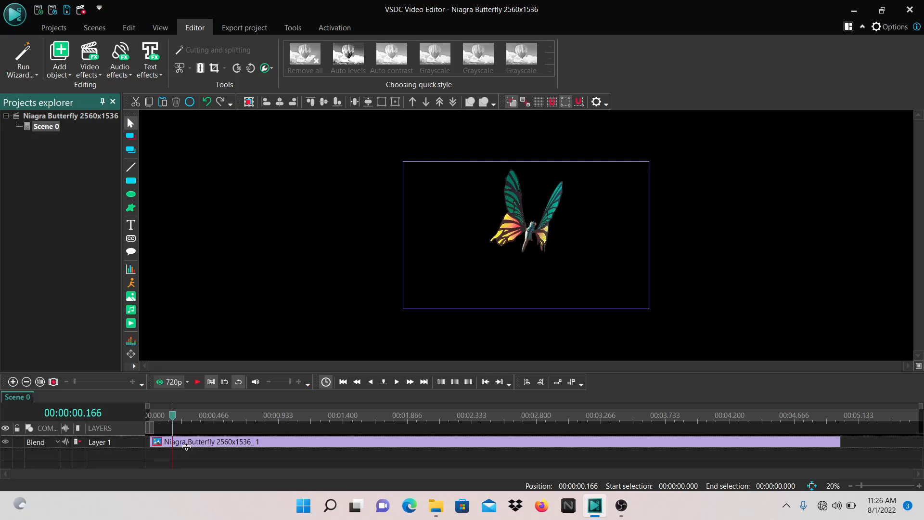
{"action": "right_click", "coordinate": [54, 130]}
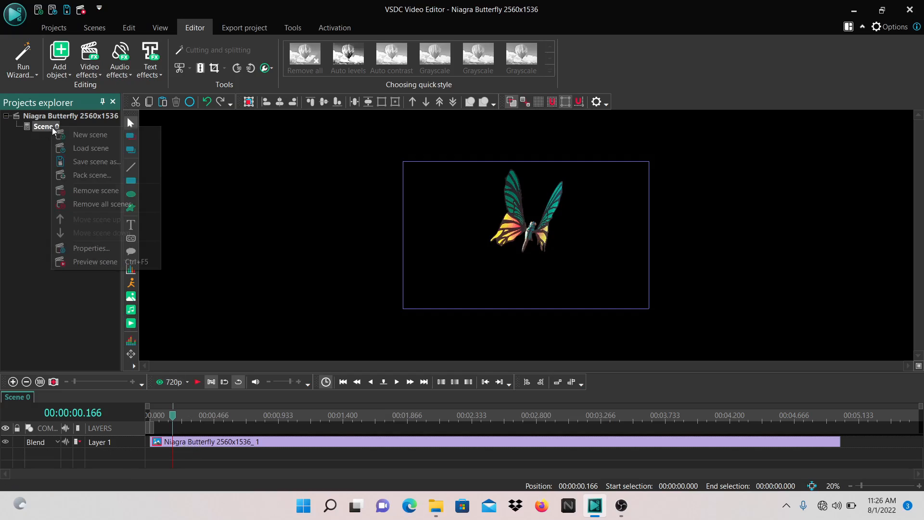
{"action": "left_click", "coordinate": [87, 248]}
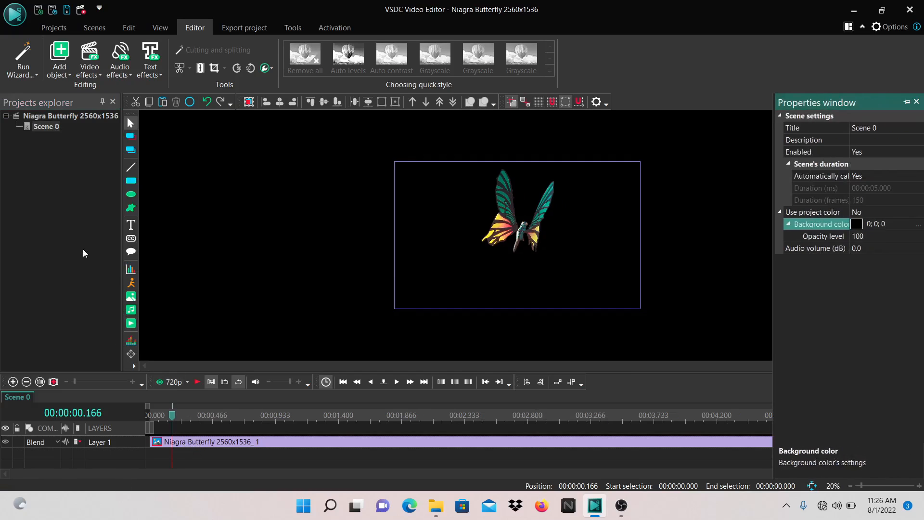
{"action": "left_click", "coordinate": [918, 225]}
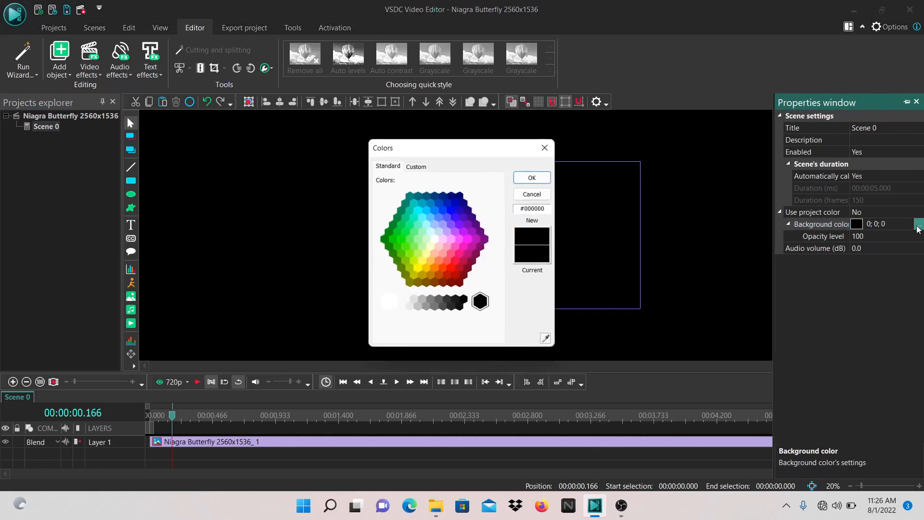
{"action": "left_click", "coordinate": [402, 240]}
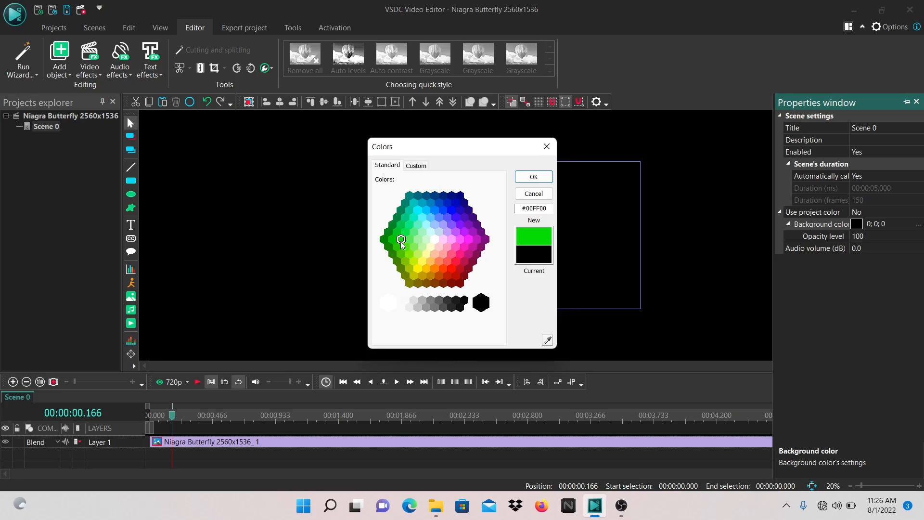
{"action": "left_click", "coordinate": [533, 178]}
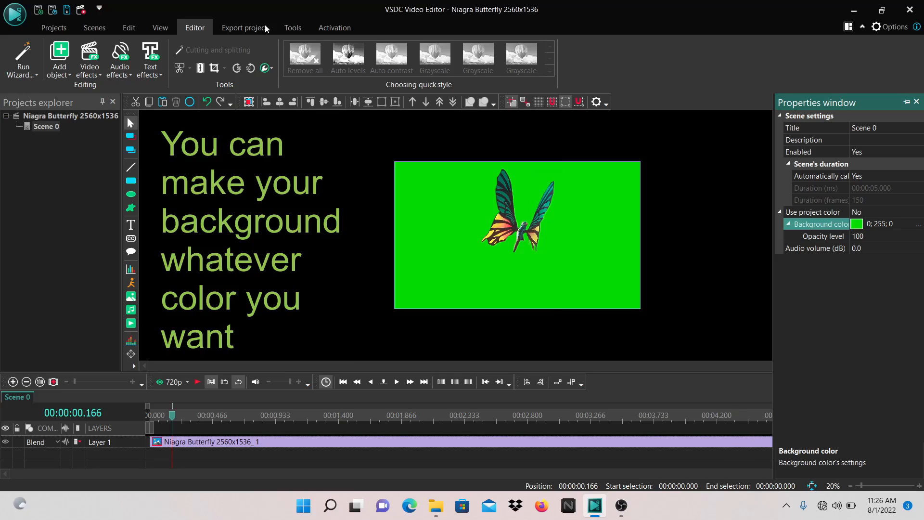
Step: Create a snapshot of the green-background scene and open the Scene 0 (00.00.00.166) image from the resources
{"action": "left_click", "coordinate": [273, 69]}
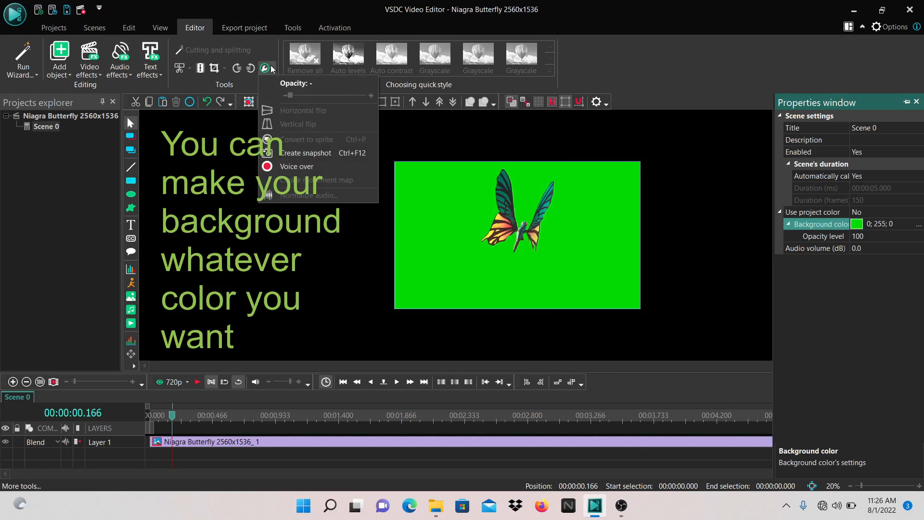
{"action": "left_click", "coordinate": [288, 154]}
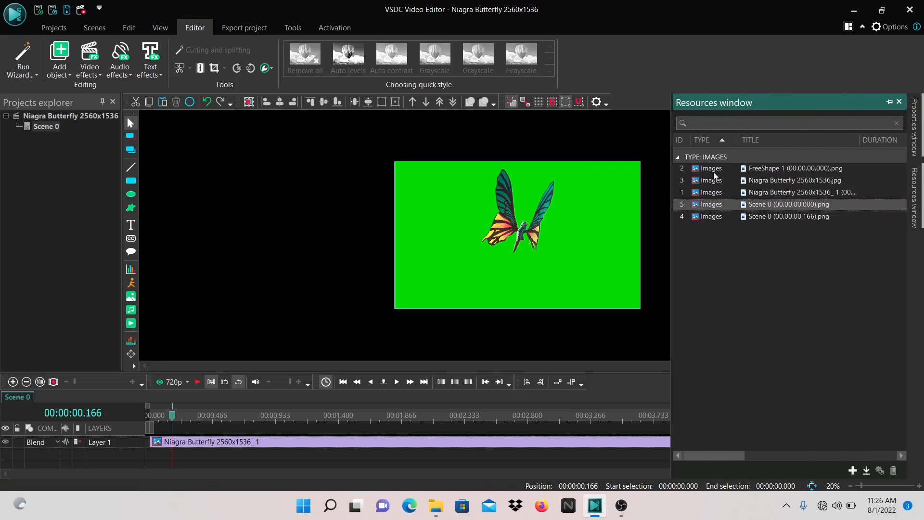
{"action": "double_click", "coordinate": [703, 218]}
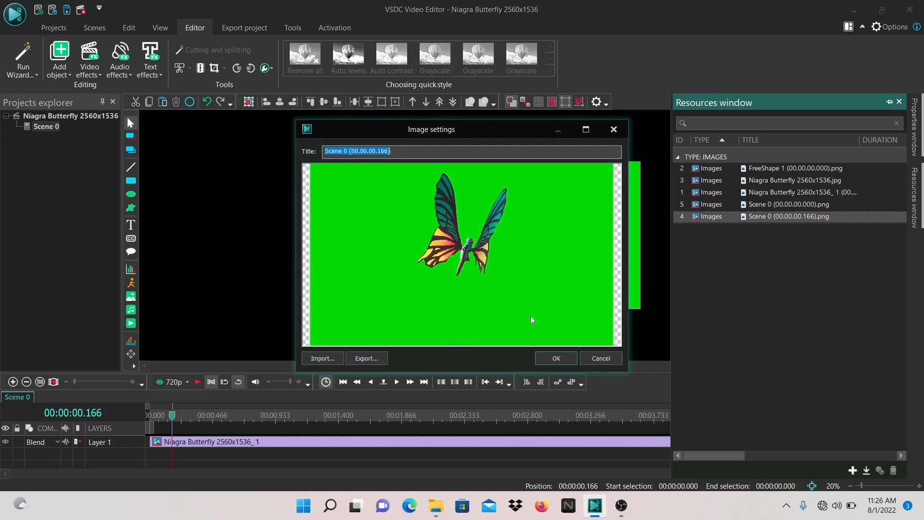
Step: Export the snapshot image as a PNG named "greenscreen butterfly" in the cutting out folder
{"action": "left_click", "coordinate": [366, 358]}
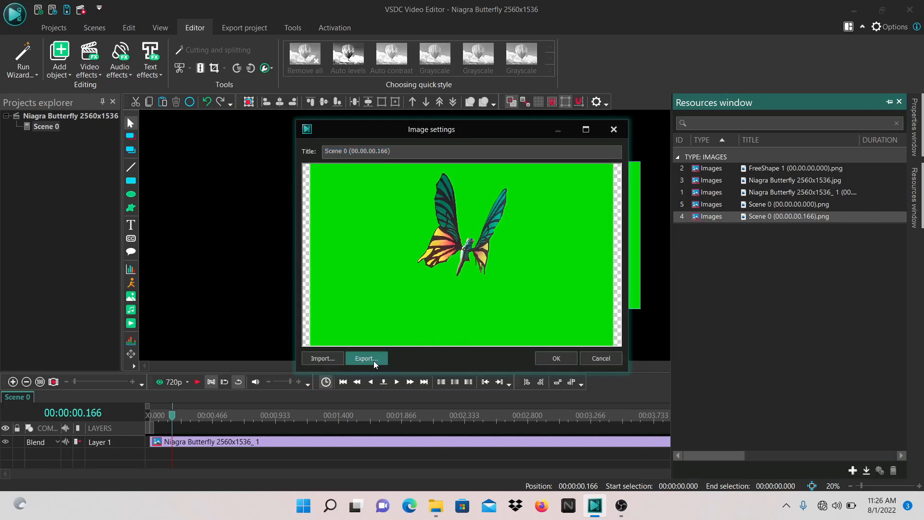
{"action": "left_click", "coordinate": [184, 423]}
{"action": "key", "text": "BackSpace"}
{"action": "key", "text": "BackSpace"}
{"action": "key", "text": "BackSpace"}
{"action": "key", "text": "BackSpace"}
{"action": "key", "text": "BackSpace"}
{"action": "key", "text": "BackSpace"}
{"action": "key", "text": "BackSpace"}
{"action": "key", "text": "BackSpace"}
{"action": "key", "text": "BackSpace"}
{"action": "key", "text": "BackSpace"}
{"action": "key", "text": "BackSpace"}
{"action": "key", "text": "BackSpace"}
{"action": "key", "text": "BackSpace"}
{"action": "key", "text": "BackSpace"}
{"action": "key", "text": "BackSpace"}
{"action": "key", "text": "BackSpace"}
{"action": "key", "text": "BackSpace"}
{"action": "key", "text": "BackSpace"}
{"action": "key", "text": "BackSpace"}
{"action": "key", "text": "BackSpace"}
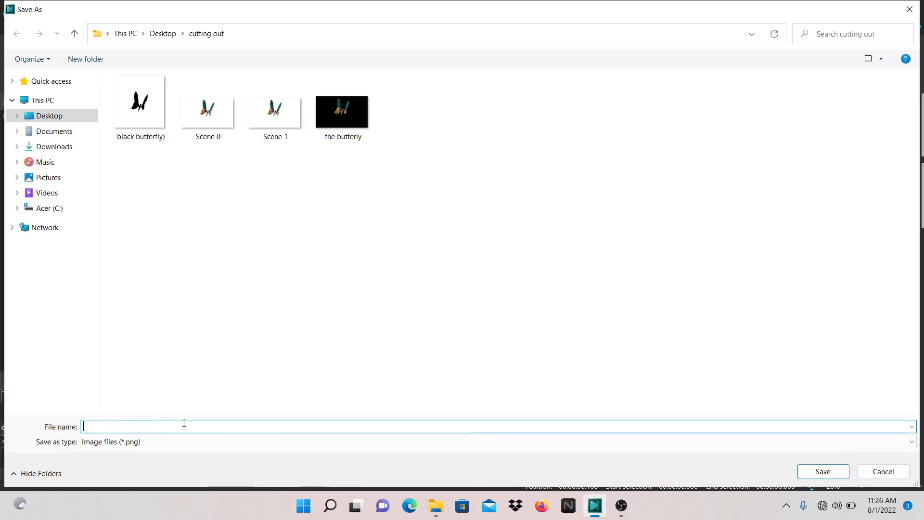
{"action": "type", "text": "greenscreen butterfly"}
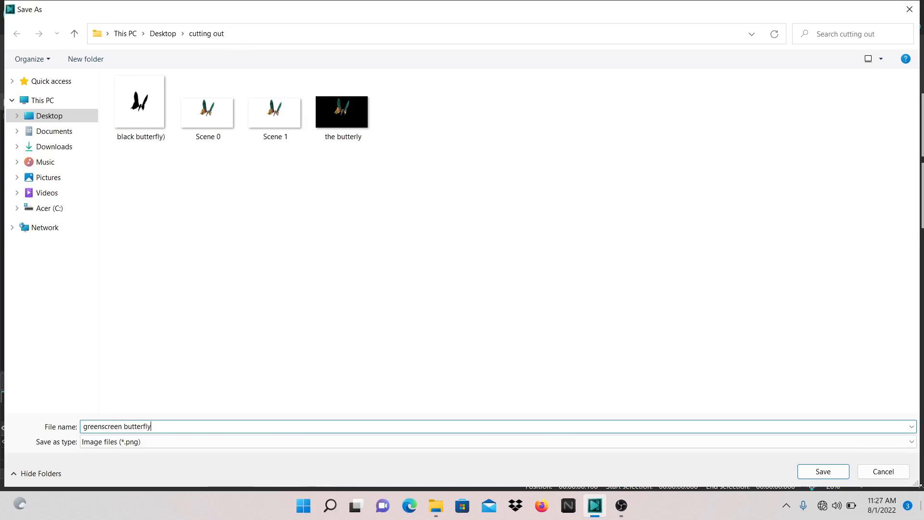
{"action": "left_click", "coordinate": [821, 472]}
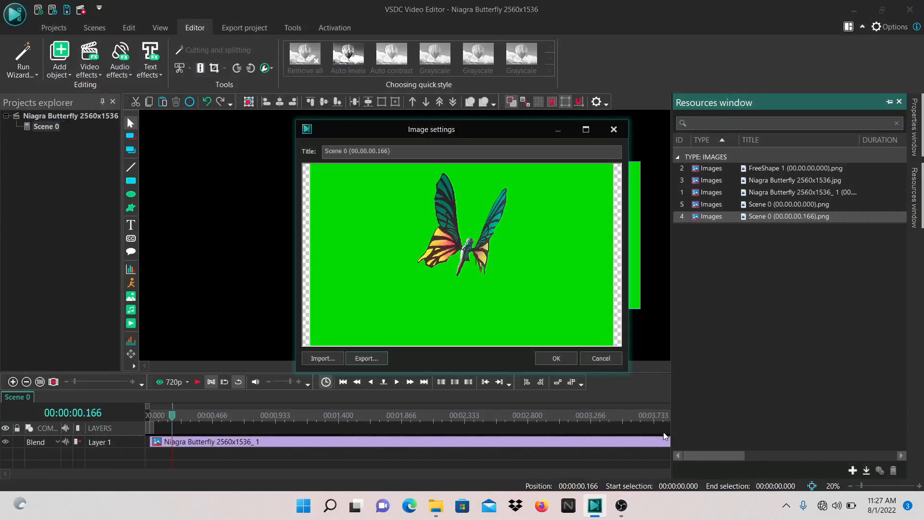
Step: Switch to File Explorer and open the exported "greenscreen butterfly" image from the cutting out folder
{"action": "left_click", "coordinate": [435, 506]}
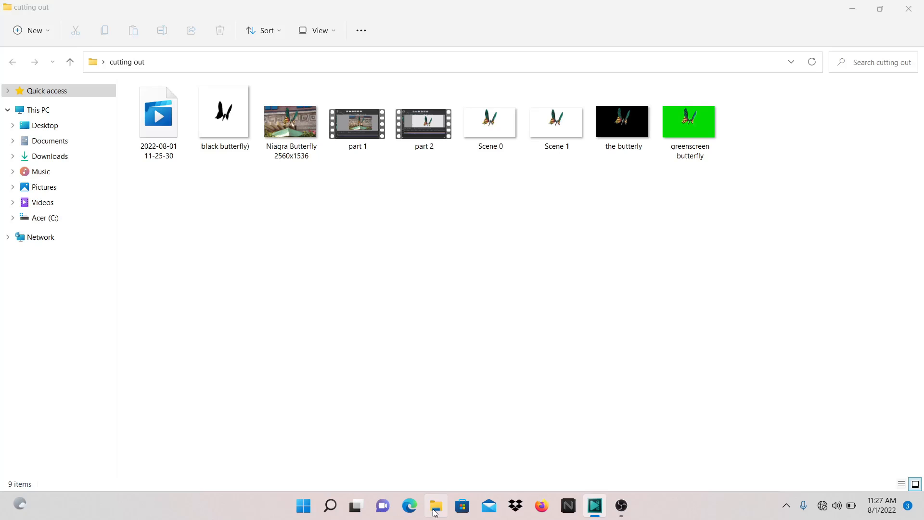
{"action": "left_click", "coordinate": [296, 144]}
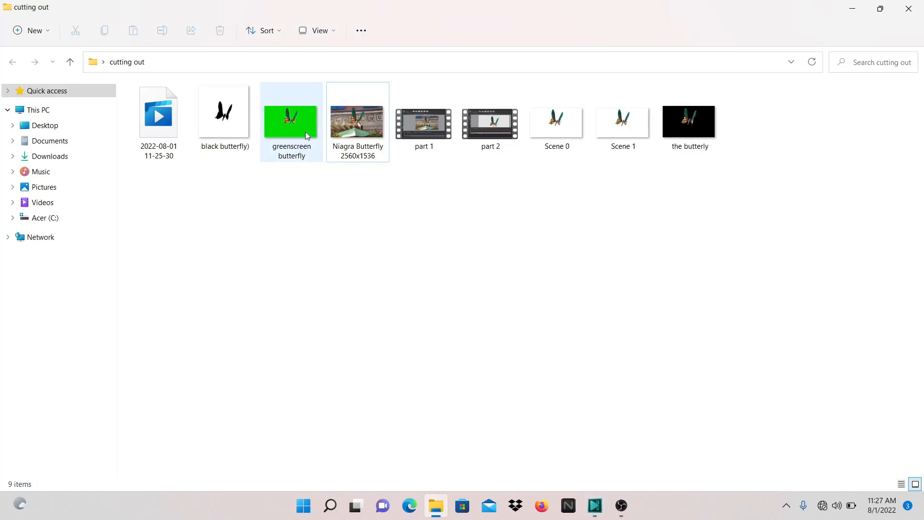
{"action": "double_click", "coordinate": [306, 135]}
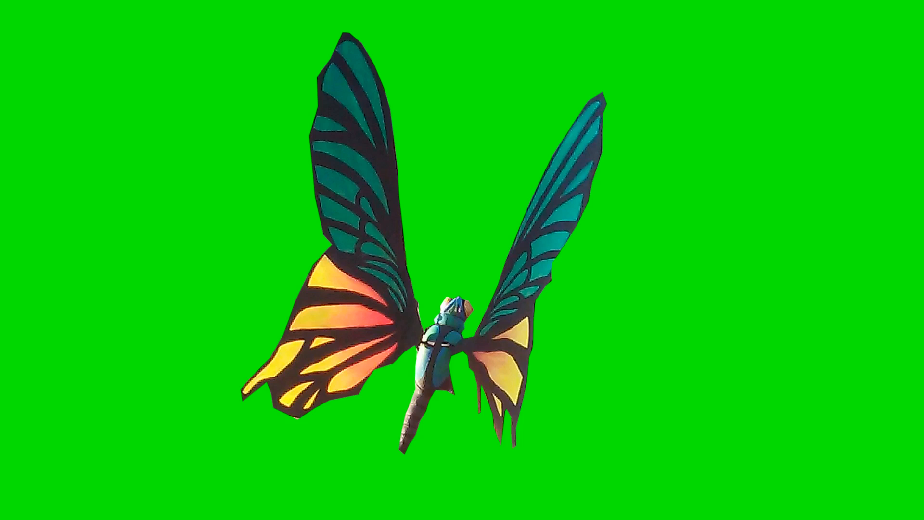